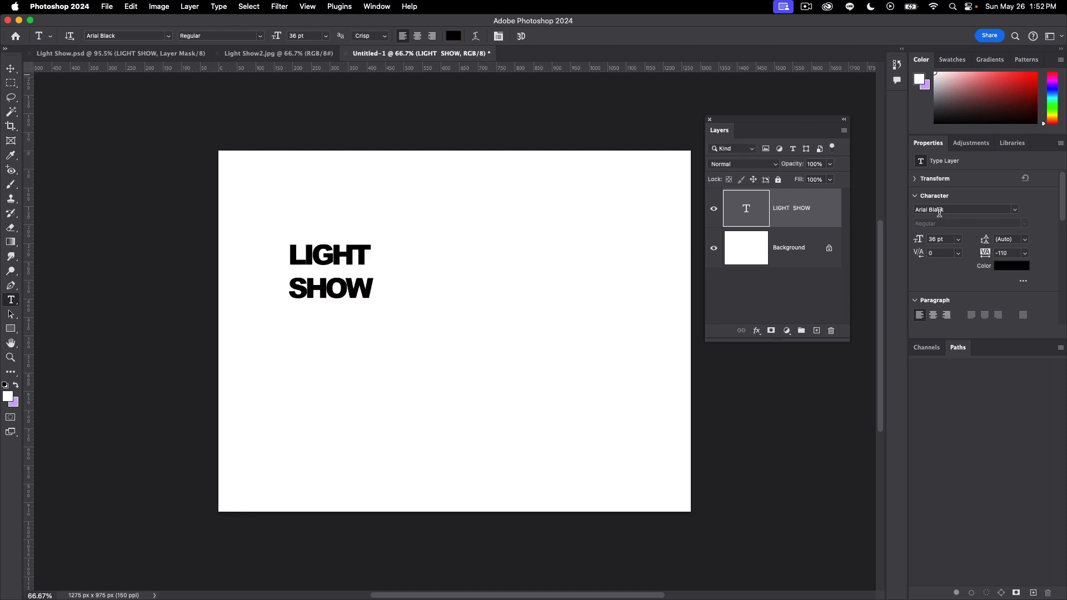
Enlarge the LIGHT SHOW text to 184 pt with 140 pt leading.
drag(919, 240, 951, 243)
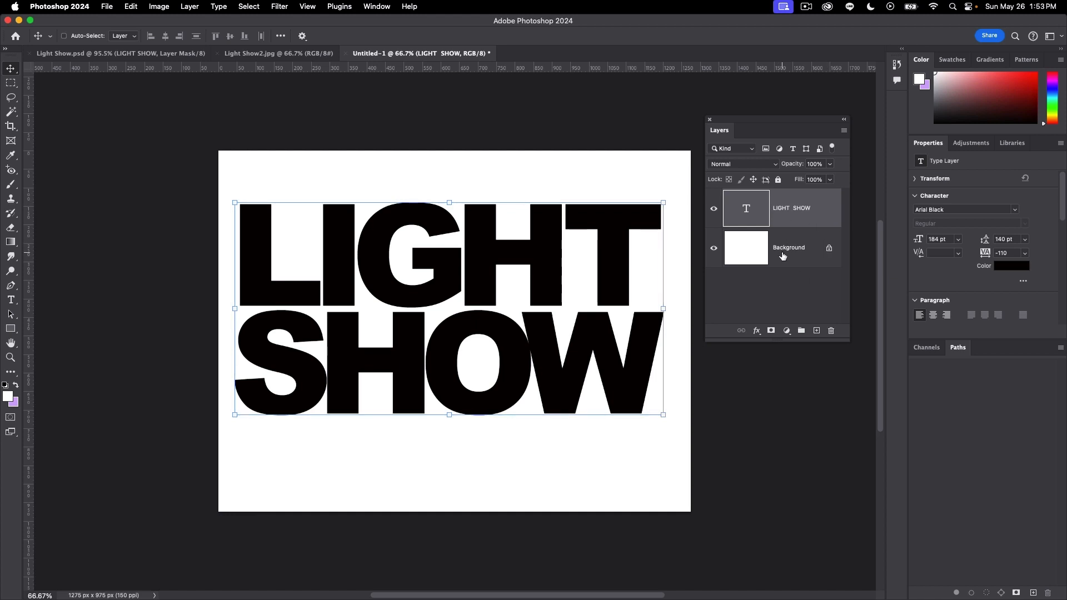
Add a near-black solid color fill layer (#060000) directly above the Background layer.
click(783, 257)
click(787, 332)
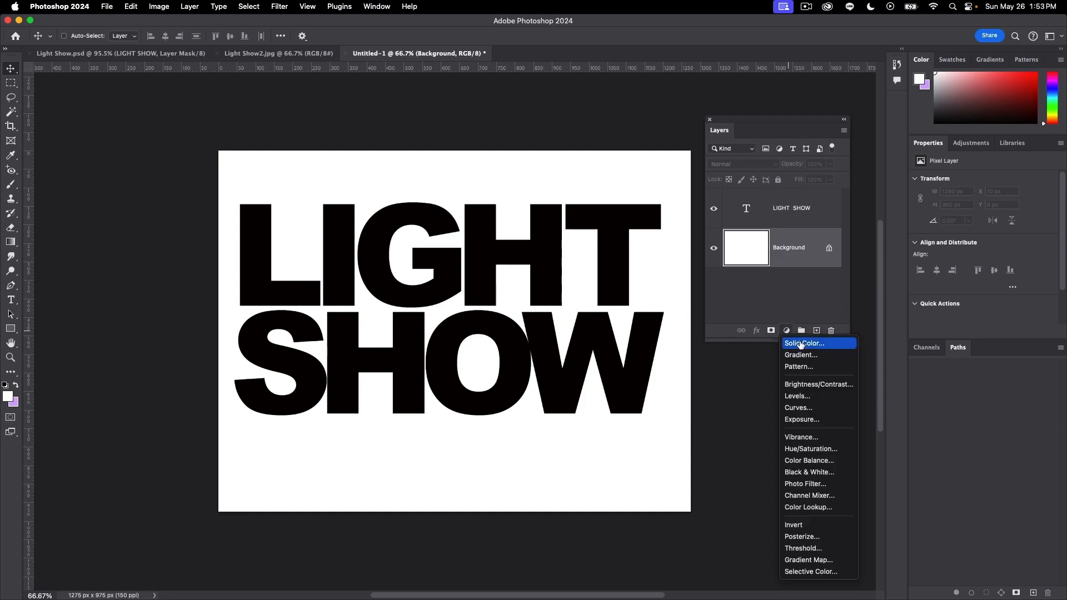
click(804, 347)
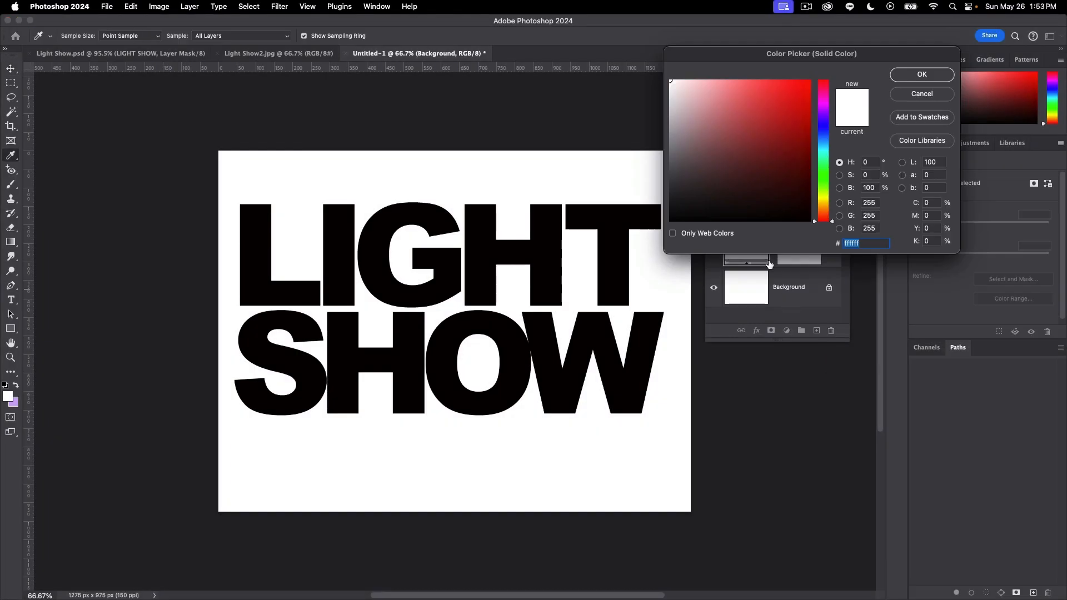
click(807, 220)
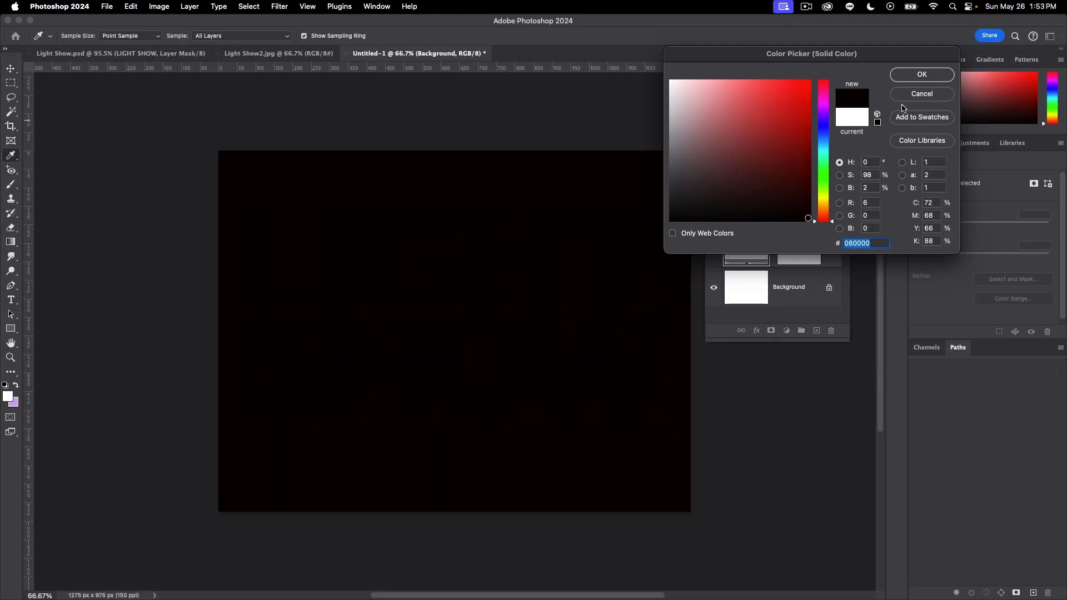
click(922, 74)
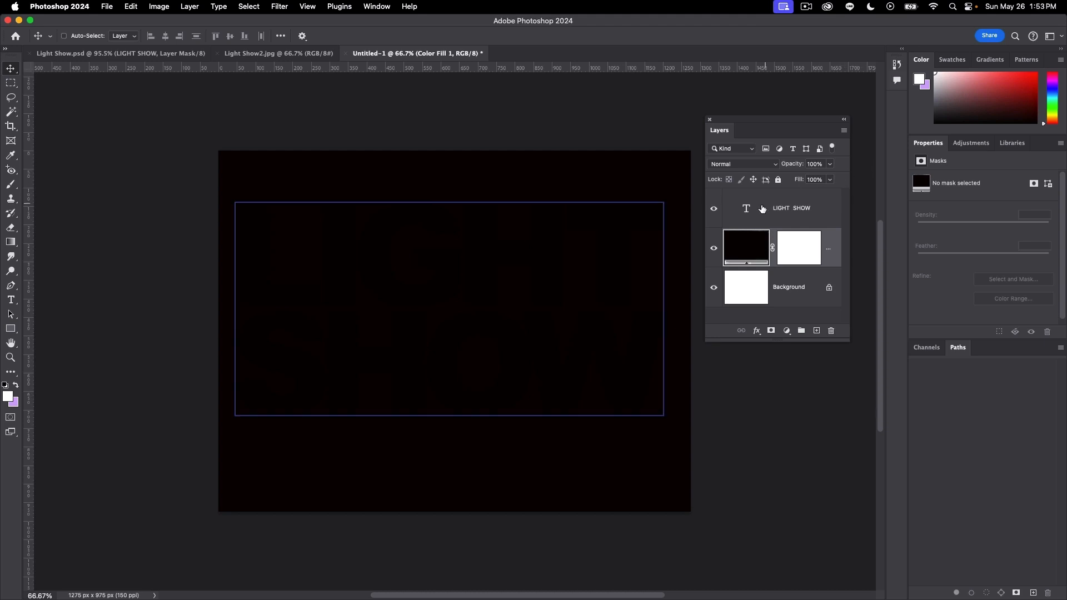
Change the LIGHT SHOW text color to near-white (#fcf6f6).
double_click(745, 208)
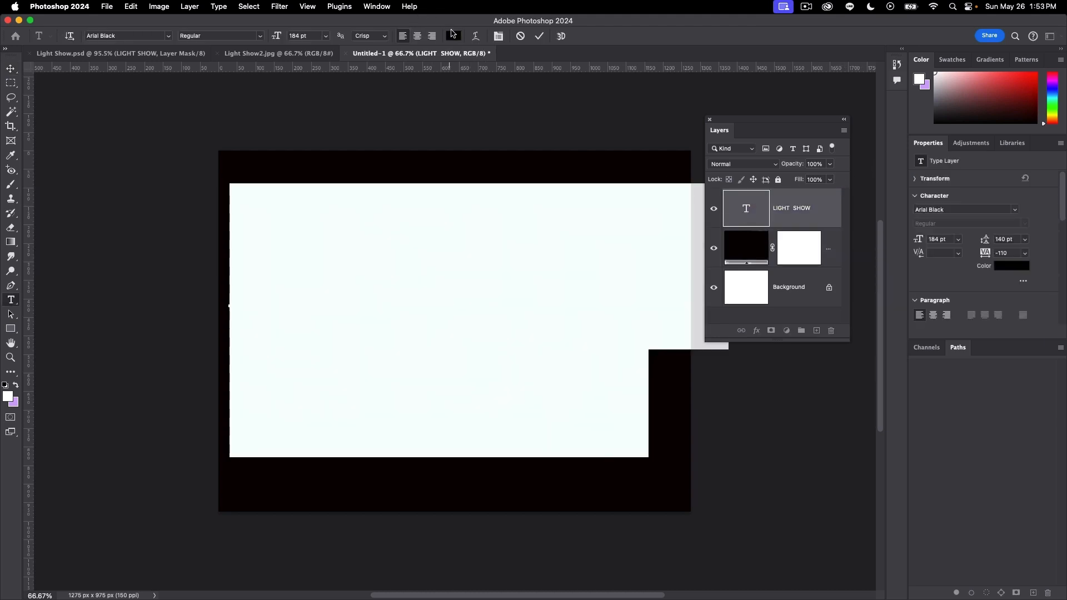
click(454, 36)
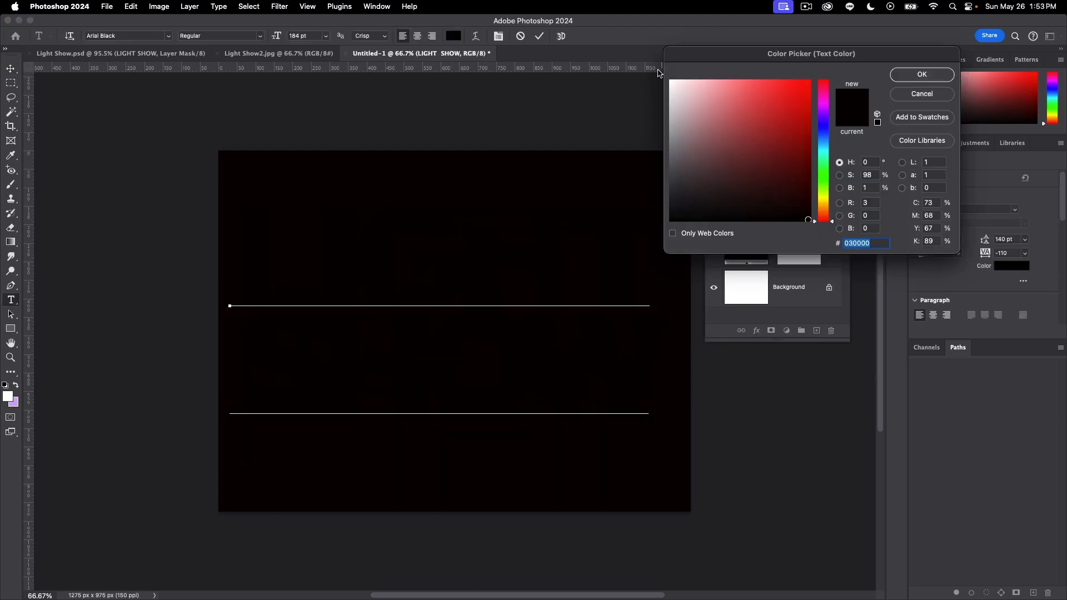
click(673, 81)
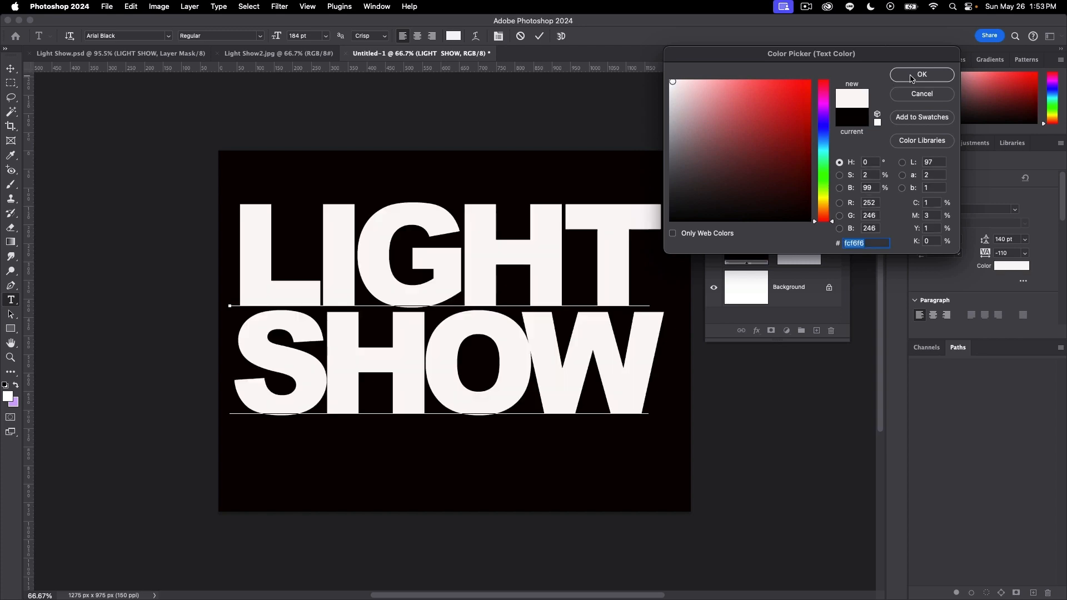
click(914, 75)
click(644, 131)
key(v)
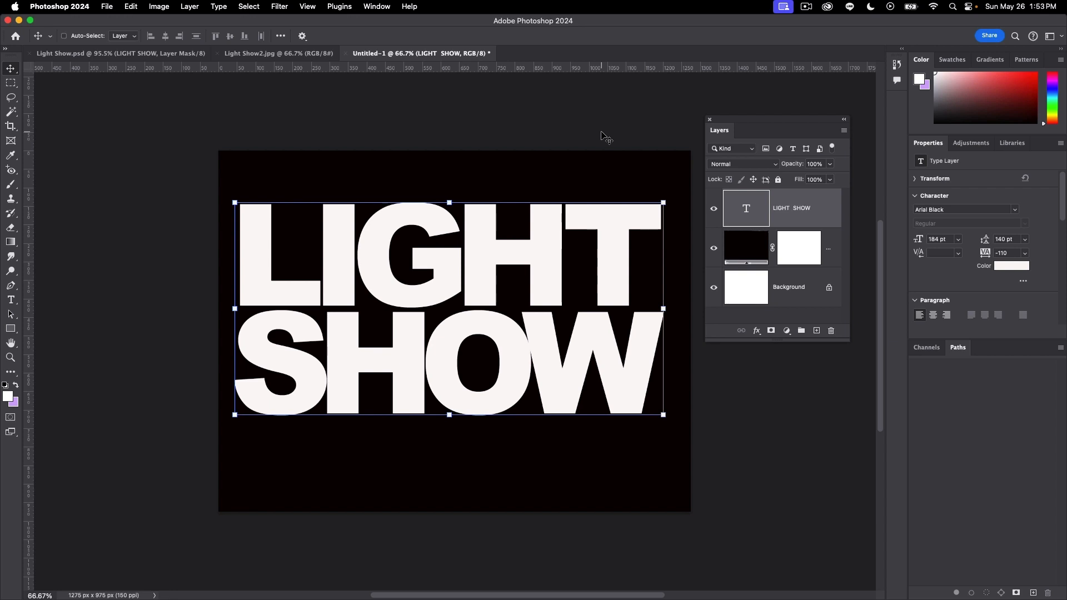
Copy the Light Show2.jpg image into the Untitled-1 document as a new layer covering the text.
scroll(556, 132, right, 3)
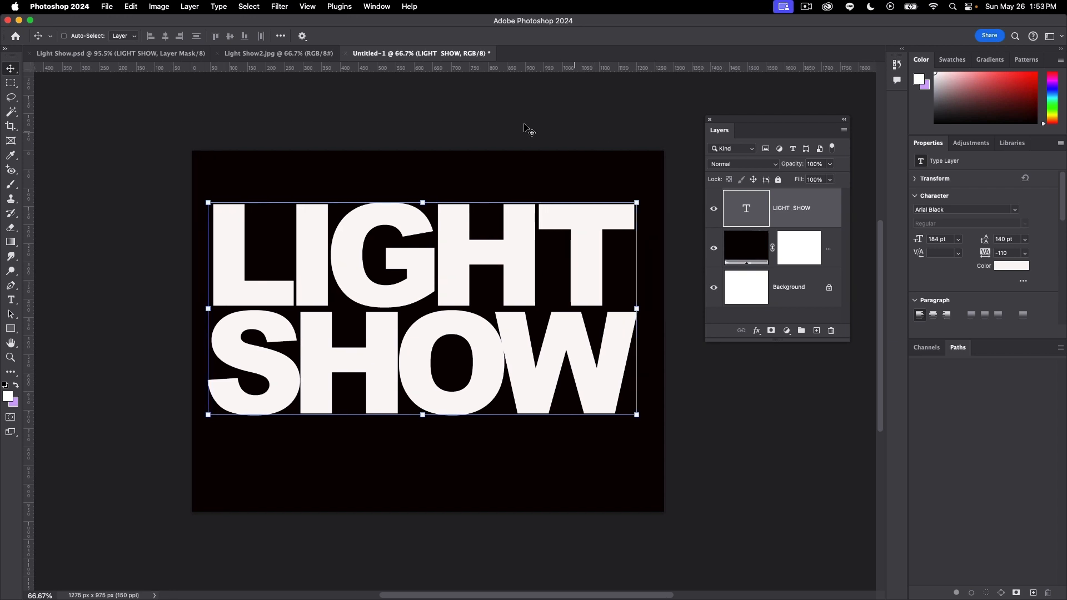
click(290, 54)
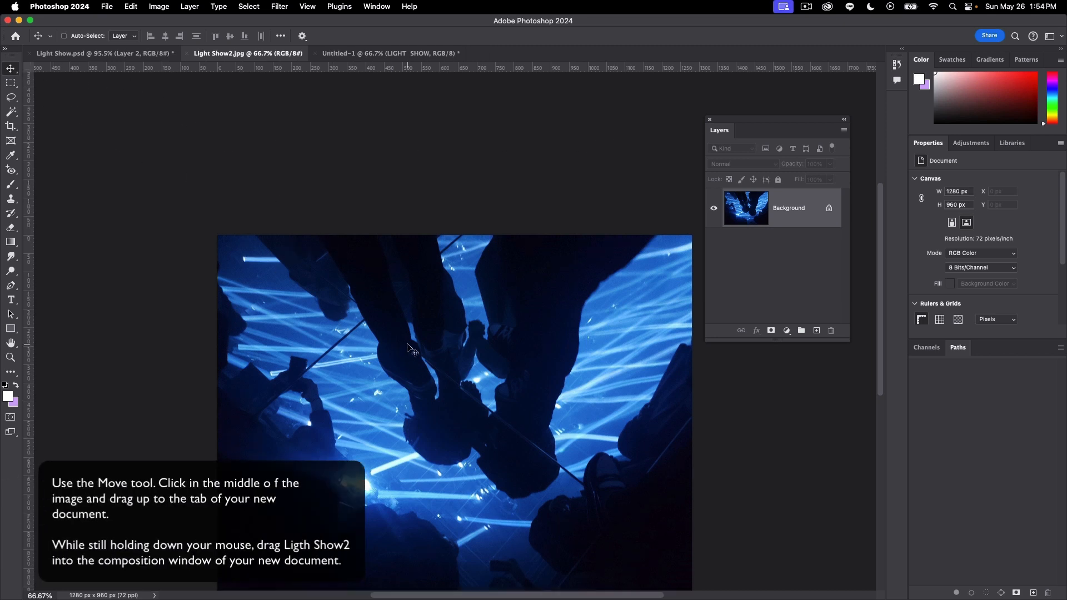
drag(411, 351, 395, 267)
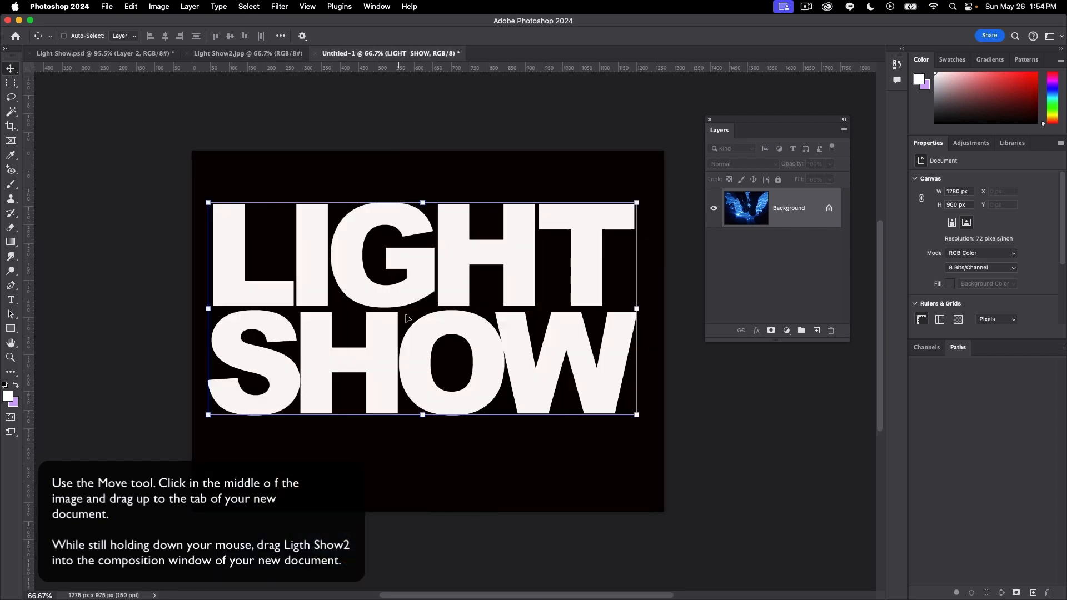
drag(407, 318, 407, 320)
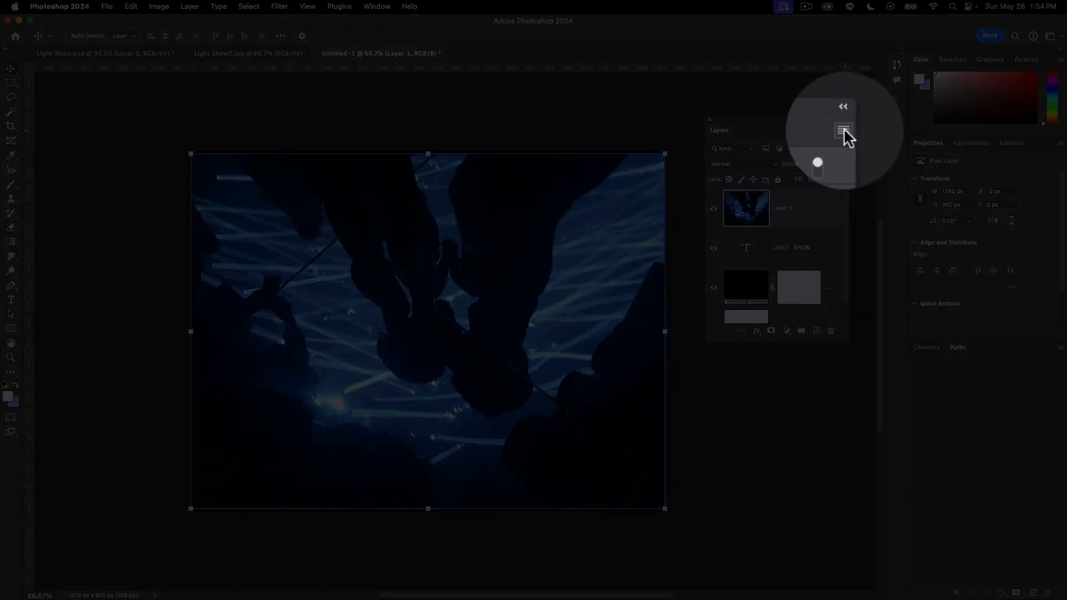
click(843, 130)
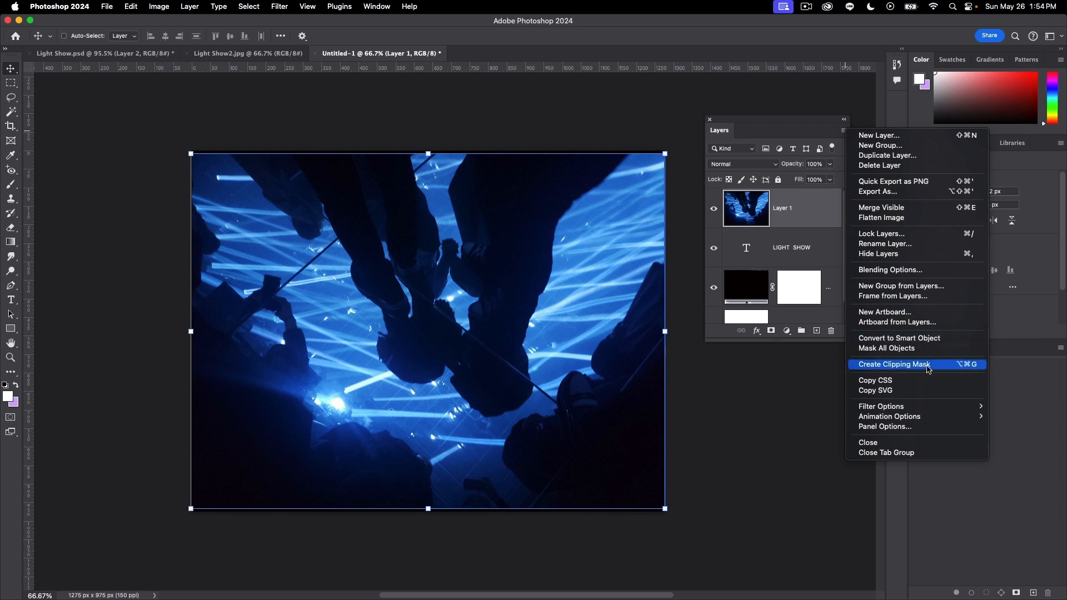
click(691, 358)
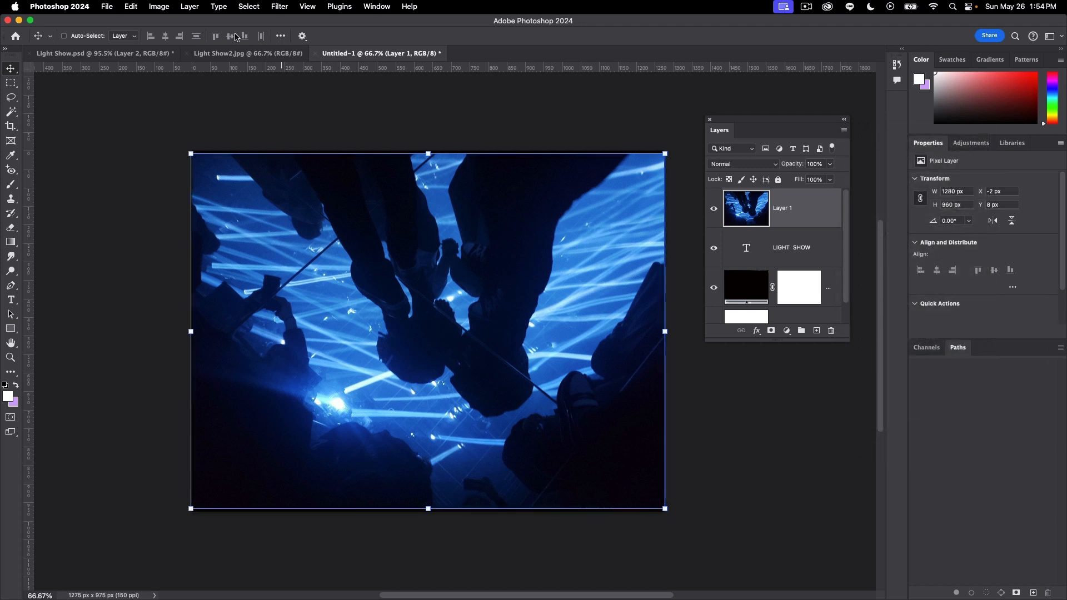
click(189, 8)
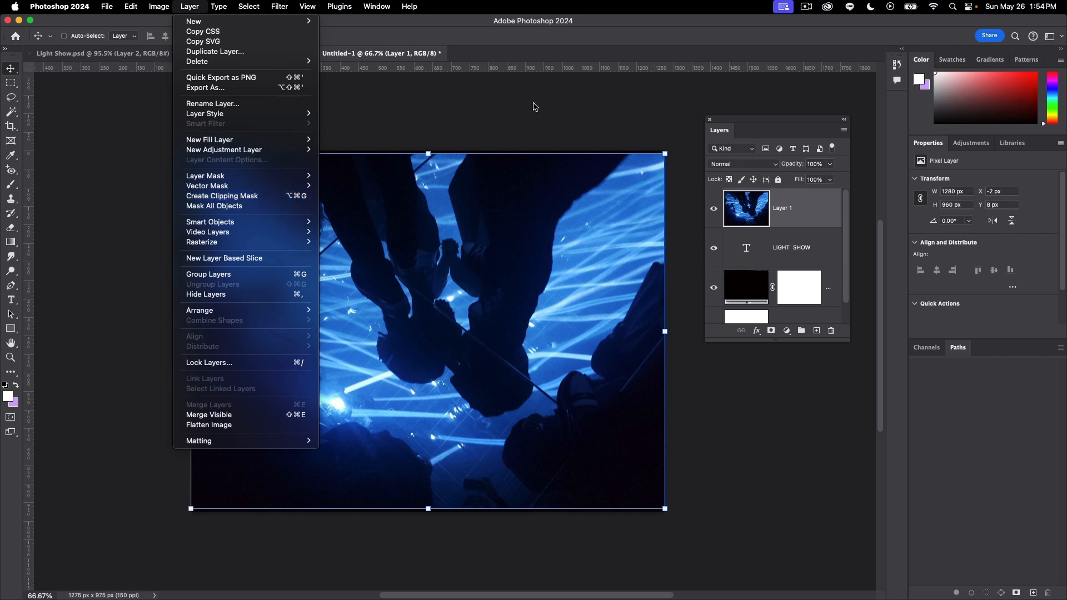
click(558, 112)
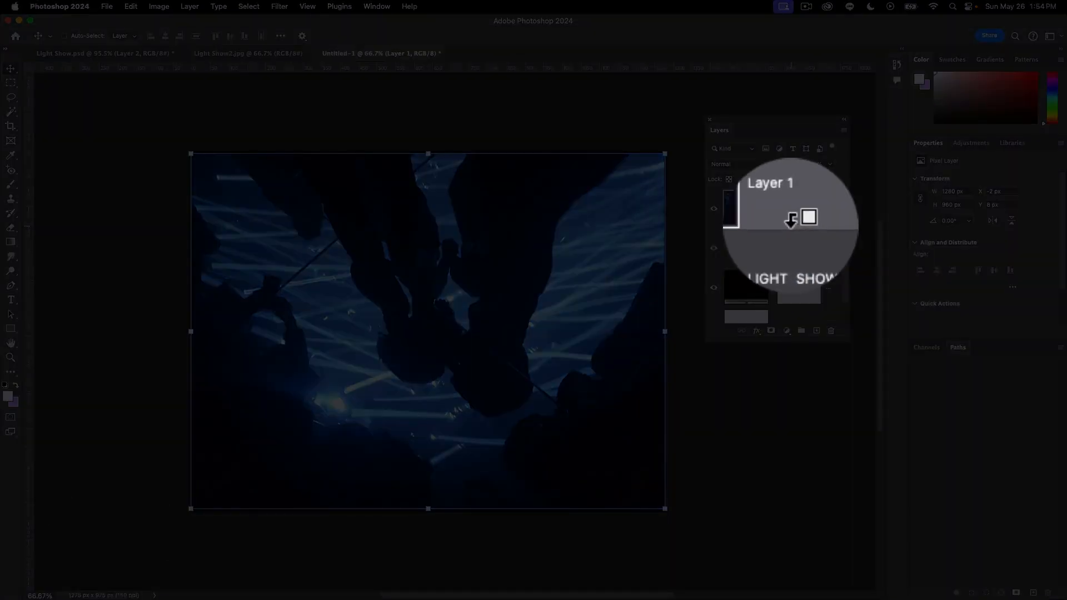
Clip the light show image layer to the LIGHT SHOW text layer beneath it.
alt+click(789, 227)
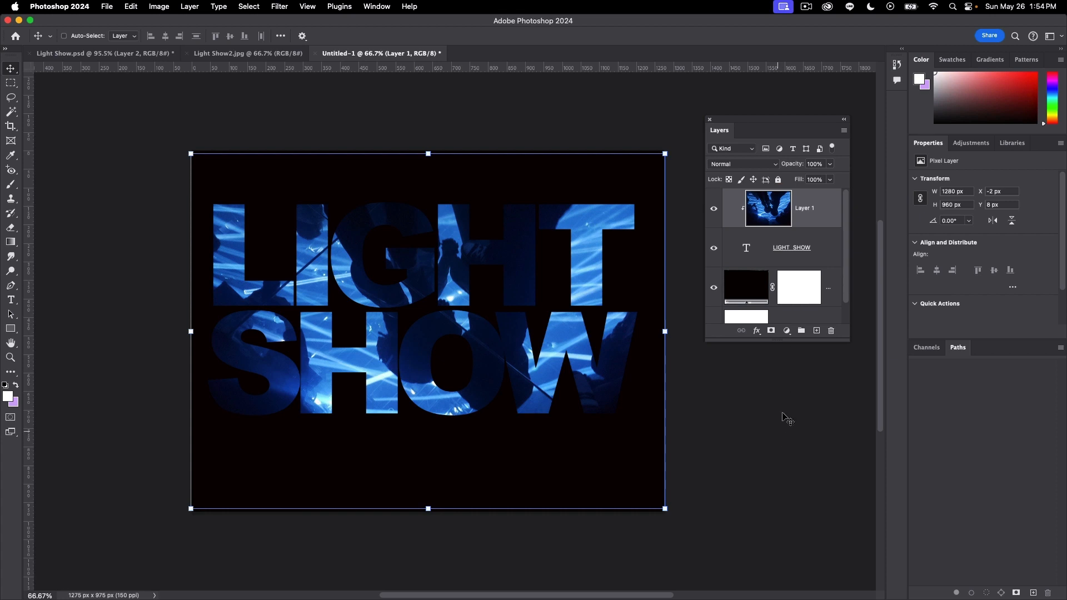
Add an Outer Glow effect to the LIGHT SHOW text layer with the light blue color #95c5fa.
key(alt+bracketleft)
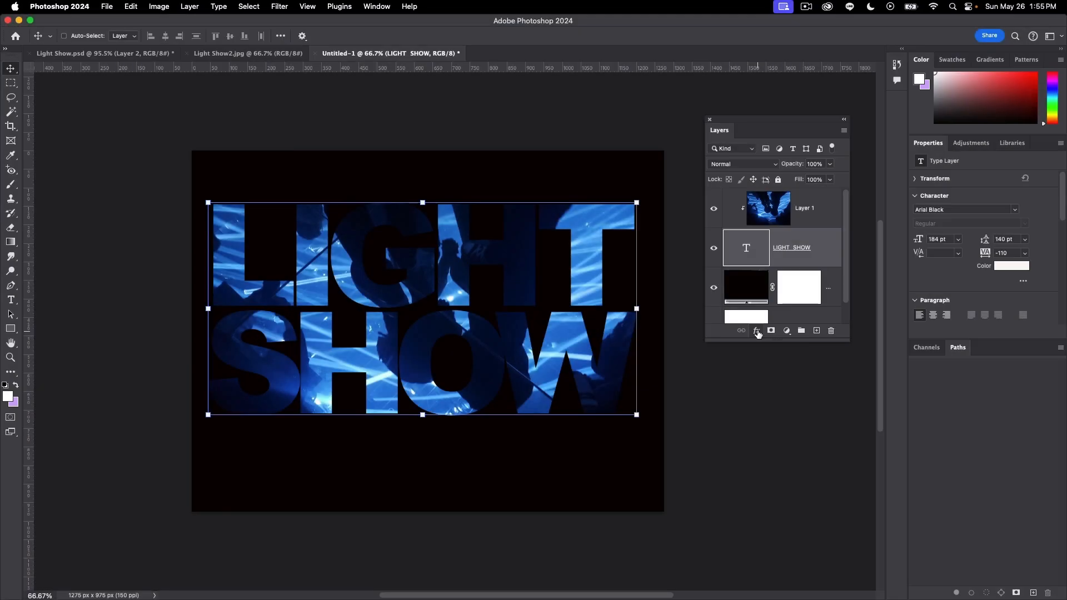
click(757, 330)
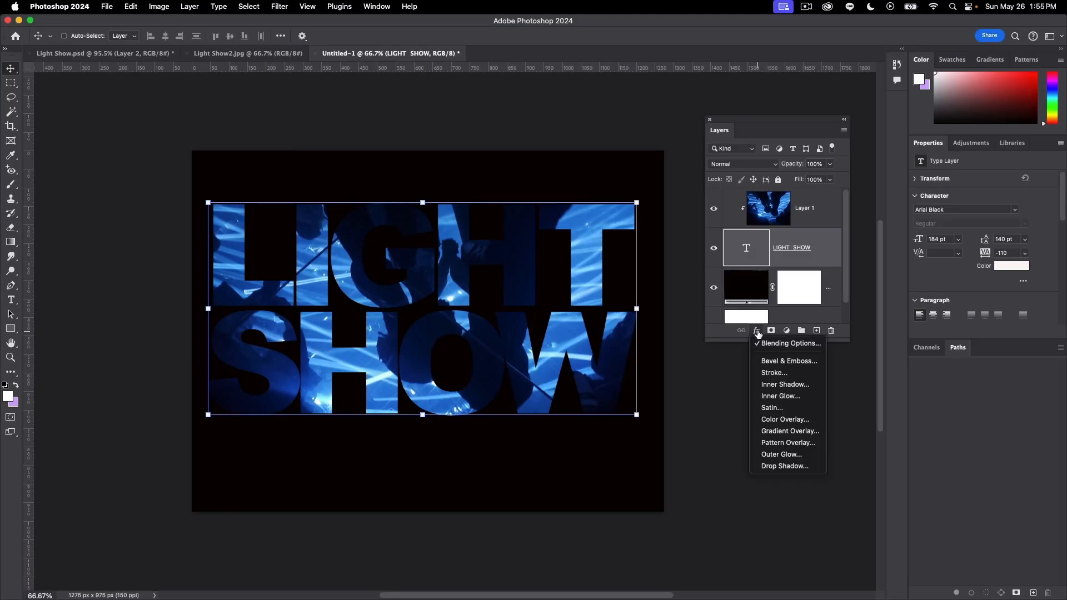
click(761, 457)
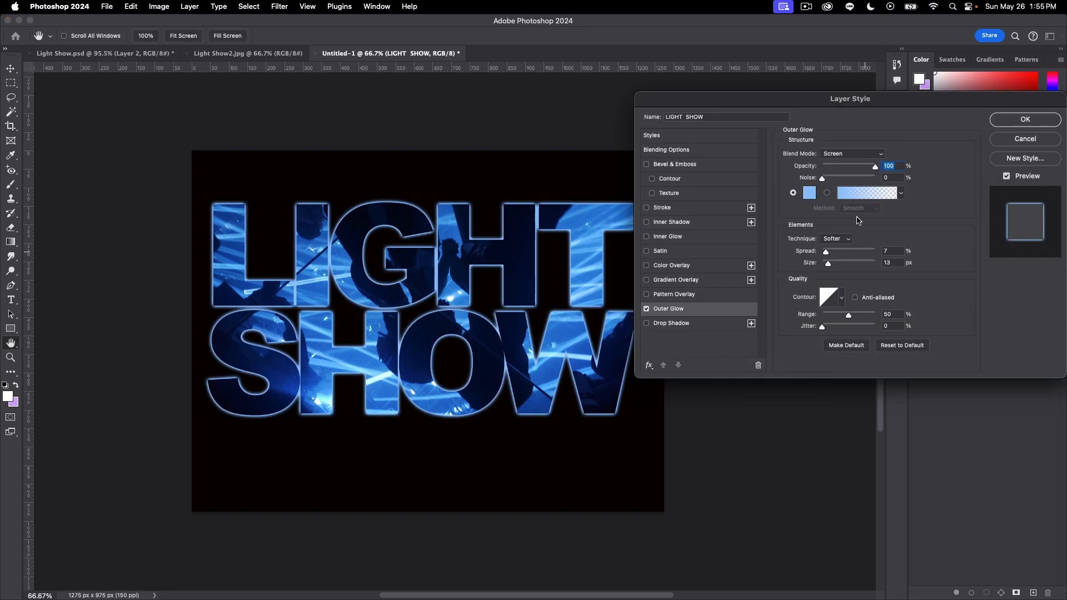
drag(743, 108, 680, 108)
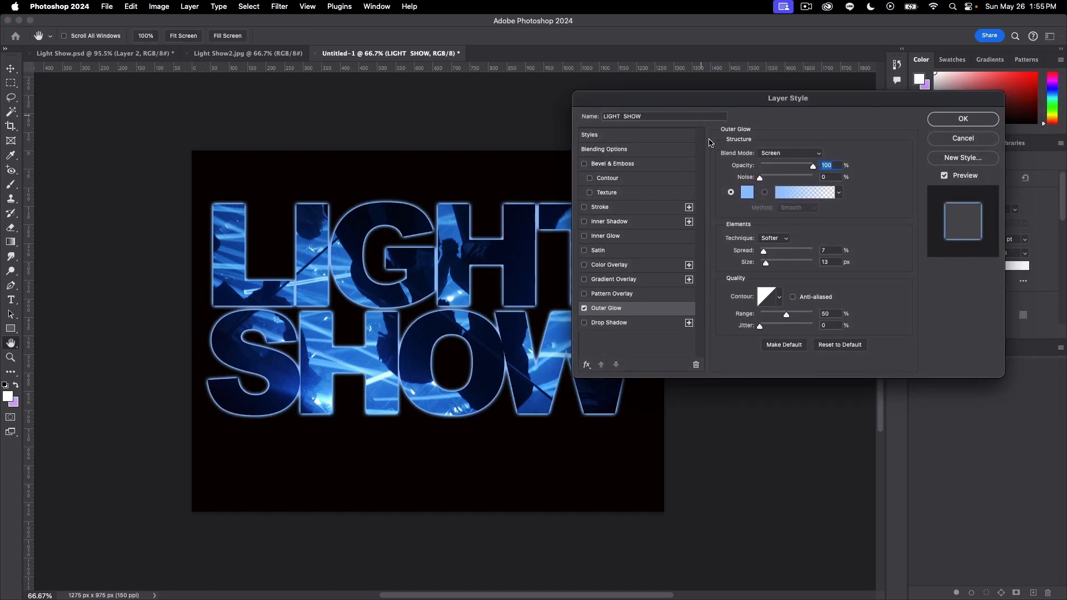
click(747, 193)
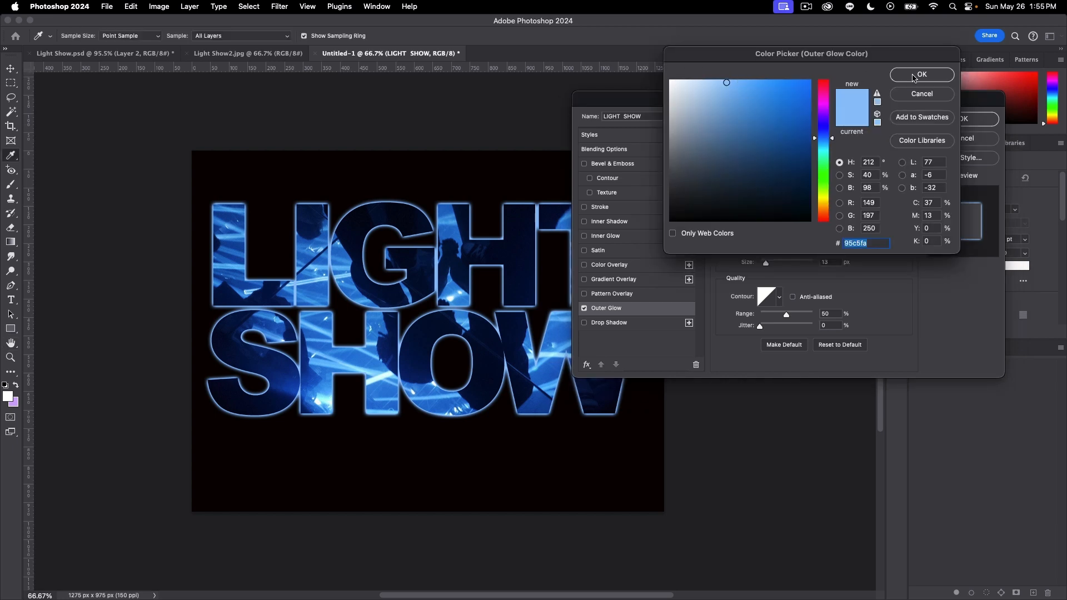
click(917, 74)
drag(726, 99, 800, 114)
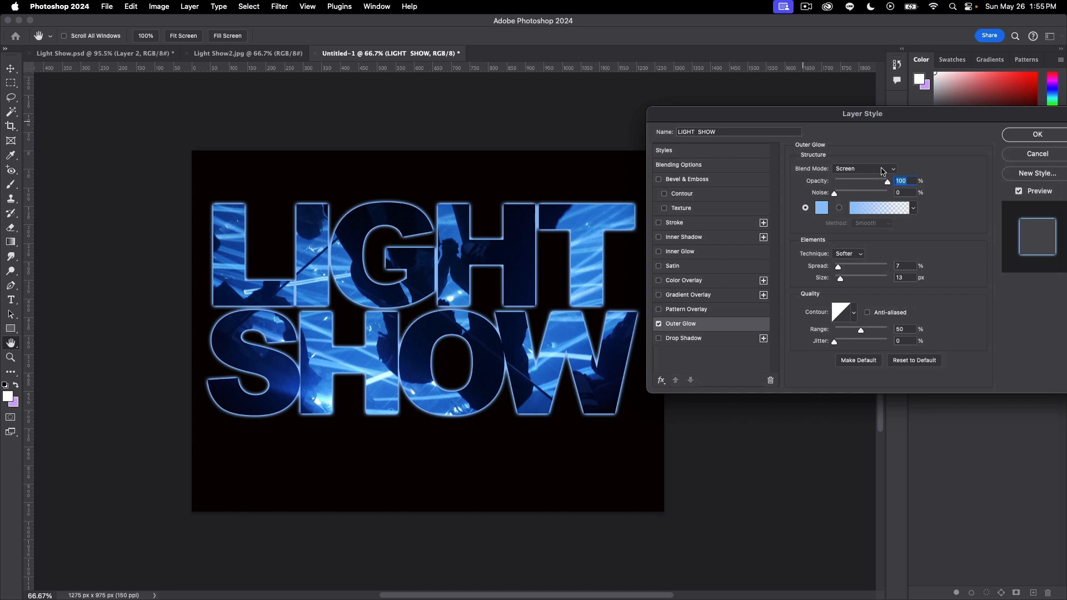
Apply the outer glow with Screen blend mode and a size of 13 px, and hide the text's bounding box.
click(882, 172)
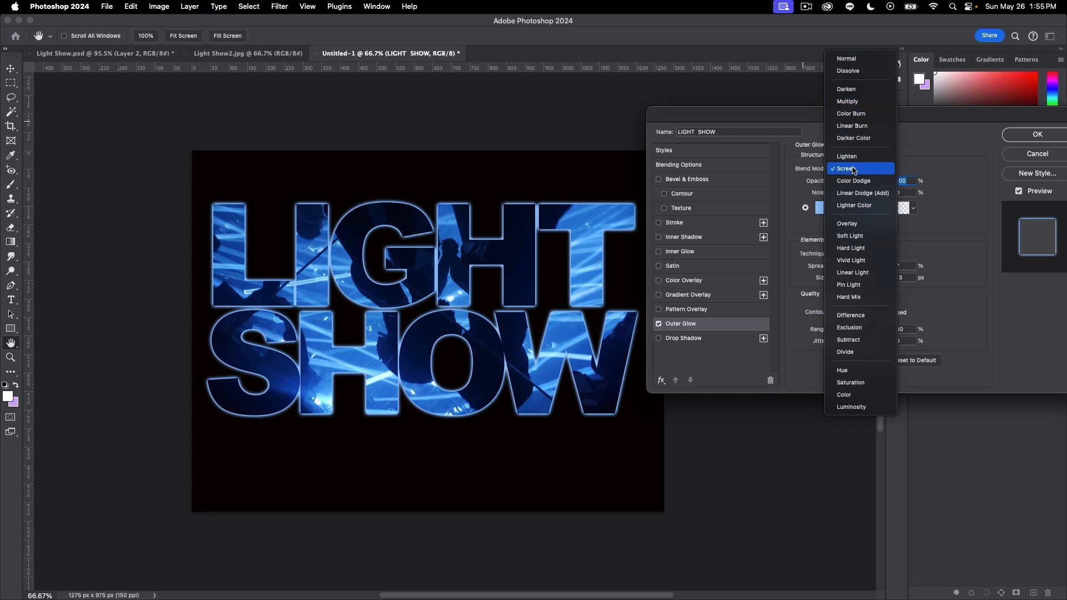
click(854, 169)
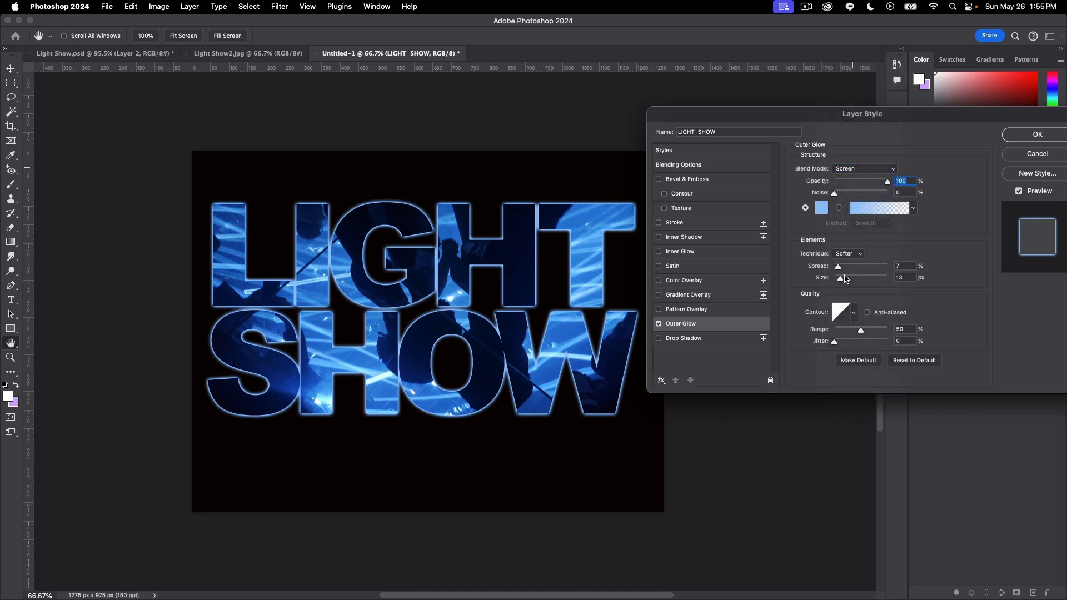
mouse_move(844, 282)
mouse_down()
mouse_move(856, 281)
mouse_move(842, 281)
mouse_up()
click(841, 280)
click(1035, 136)
key(v)
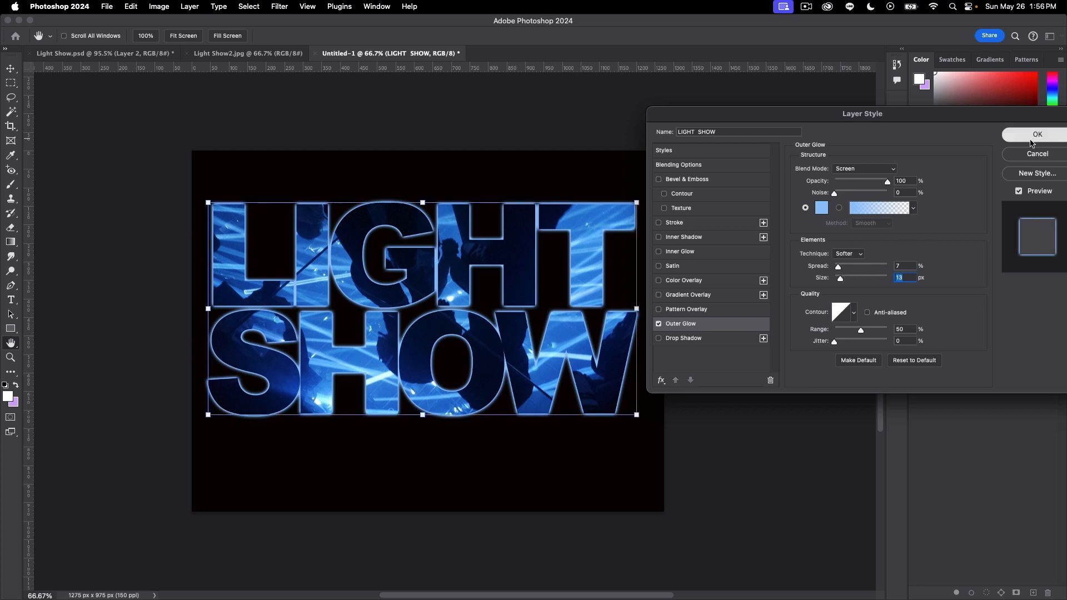
key(super+h)
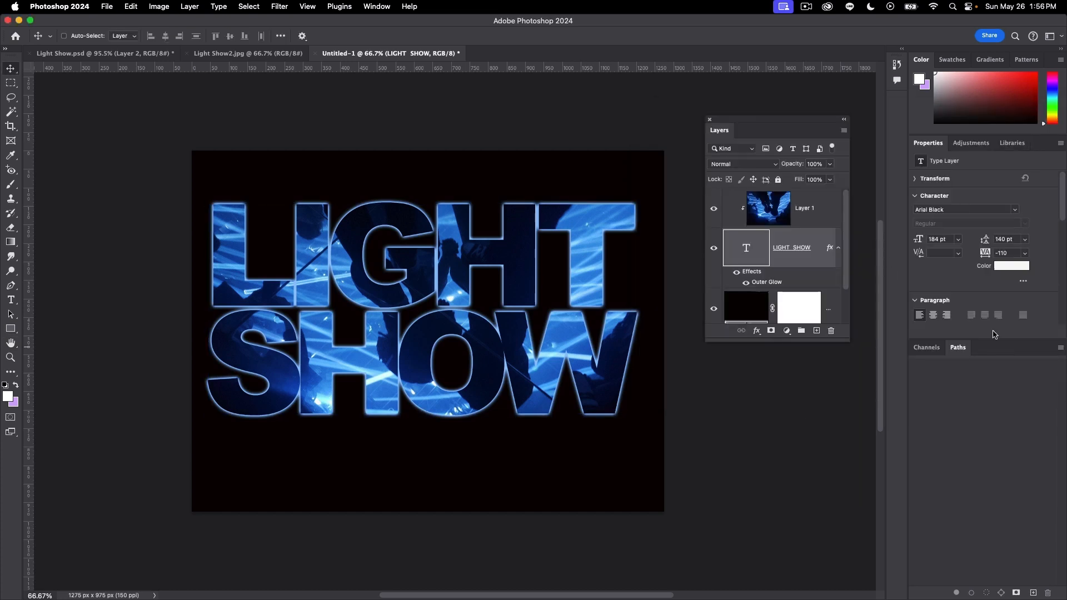
Reposition the clipped image layer inside the LIGHT SHOW lettering.
click(768, 215)
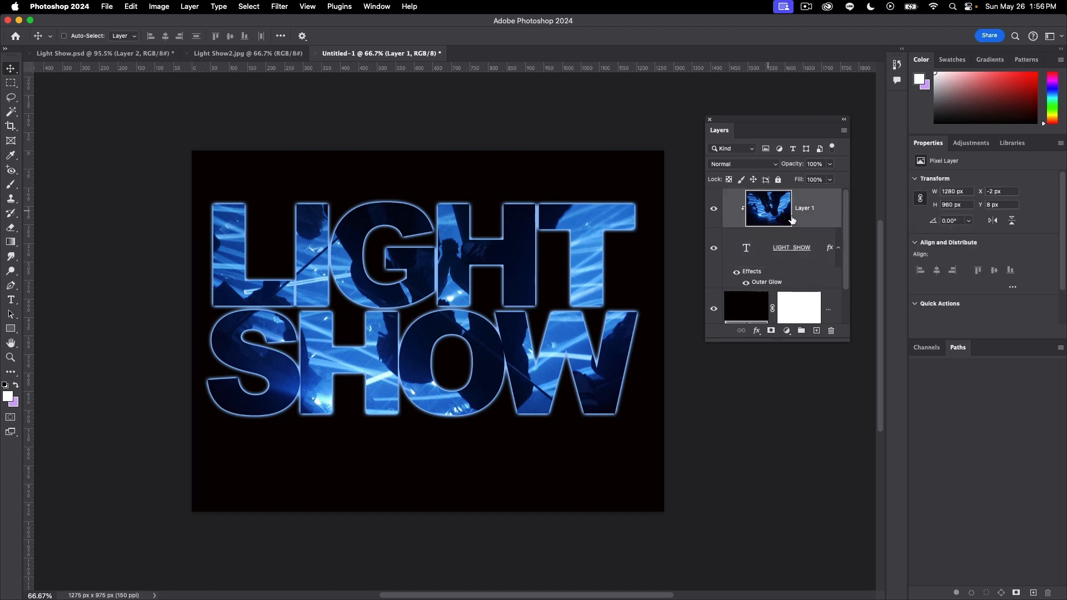
mouse_move(558, 350)
mouse_down()
mouse_move(563, 324)
mouse_move(578, 333)
mouse_move(559, 312)
mouse_move(568, 259)
mouse_move(553, 280)
mouse_move(568, 333)
mouse_up()
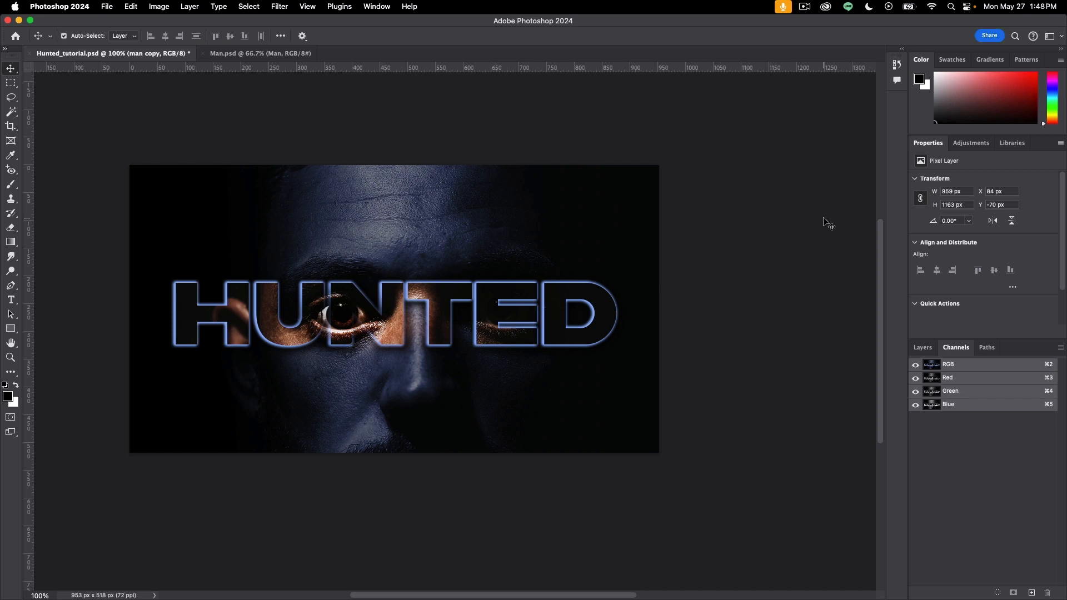
Create a new document from the HDTV 1080p film and video preset, 1920 x 1080 px at 72 ppi, with a black background.
key(super+n)
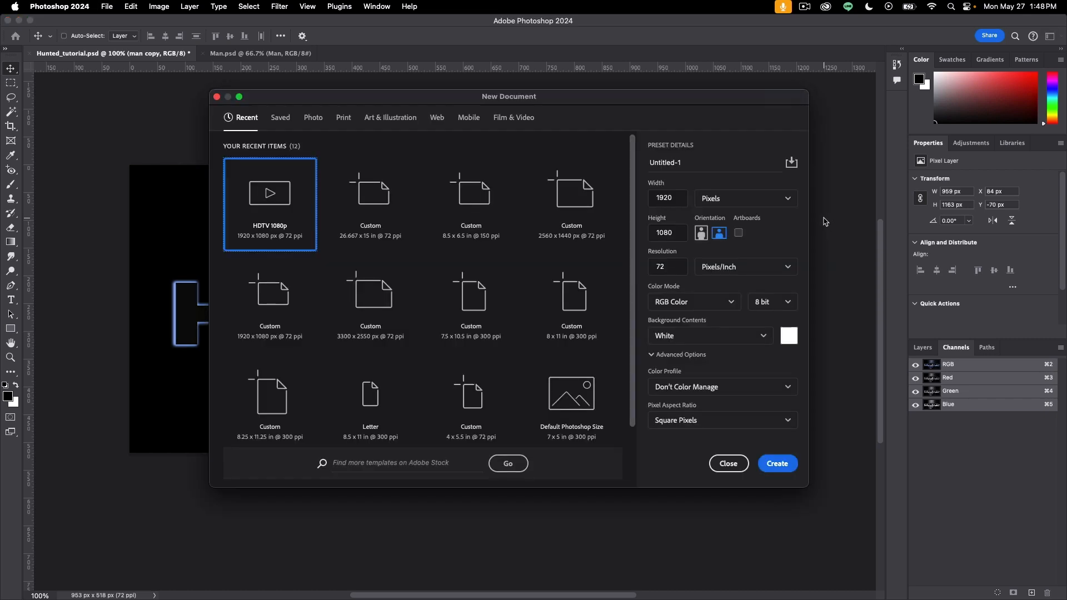
click(514, 118)
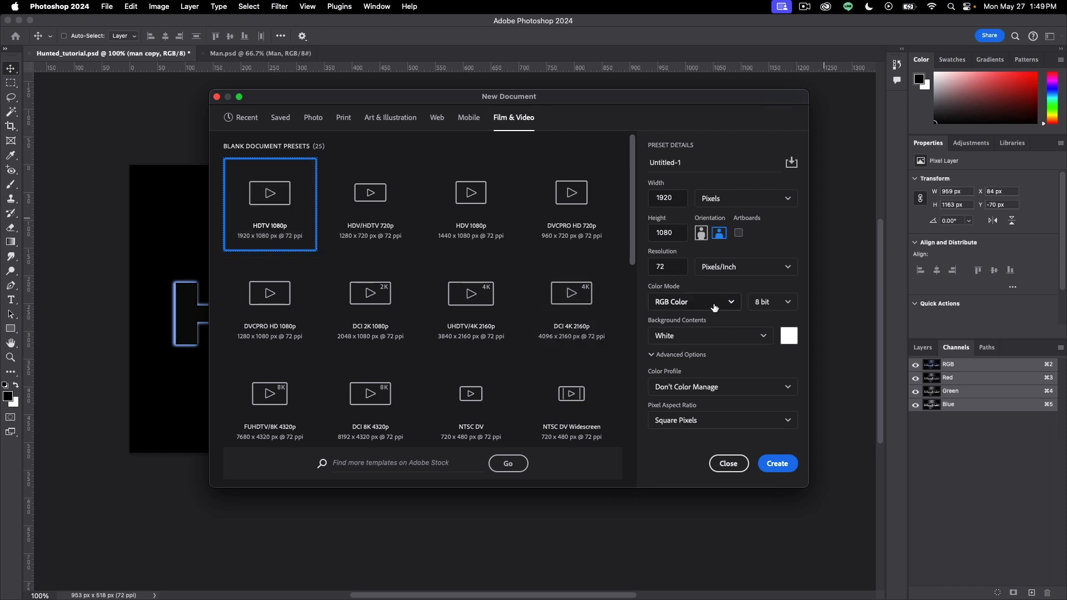
click(788, 338)
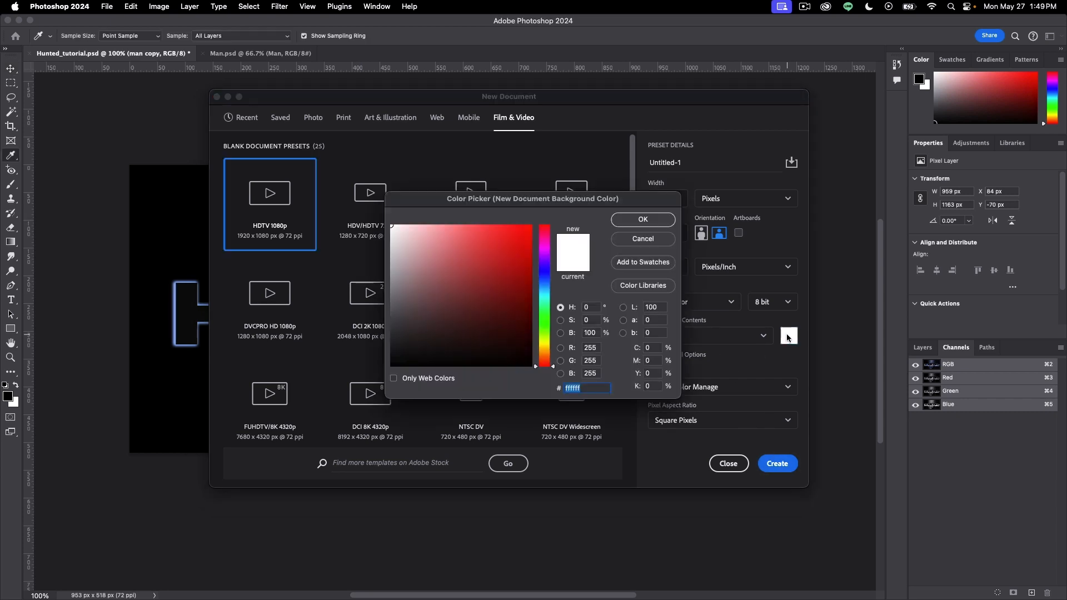
click(527, 364)
click(648, 220)
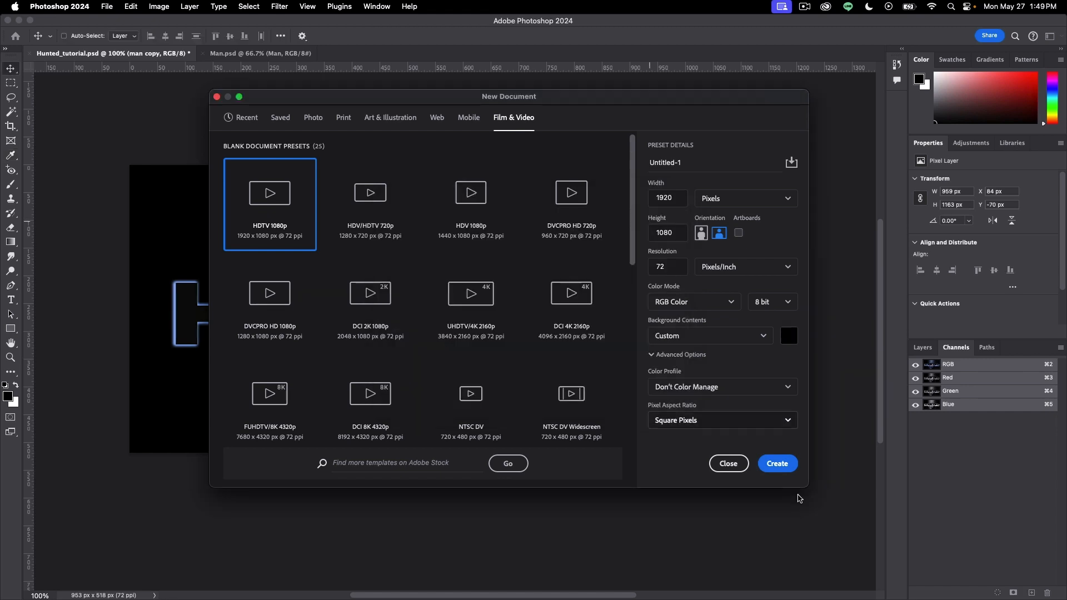
click(778, 465)
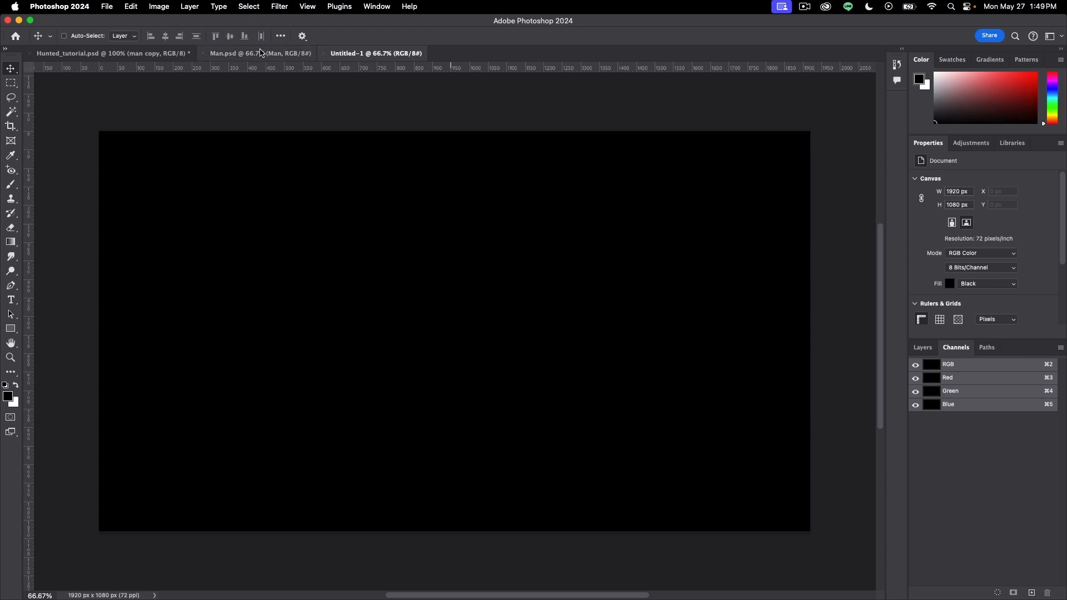
Copy the man's portrait from Man.psd into the new black document, and float the Layers panel enlarged over the canvas.
click(266, 54)
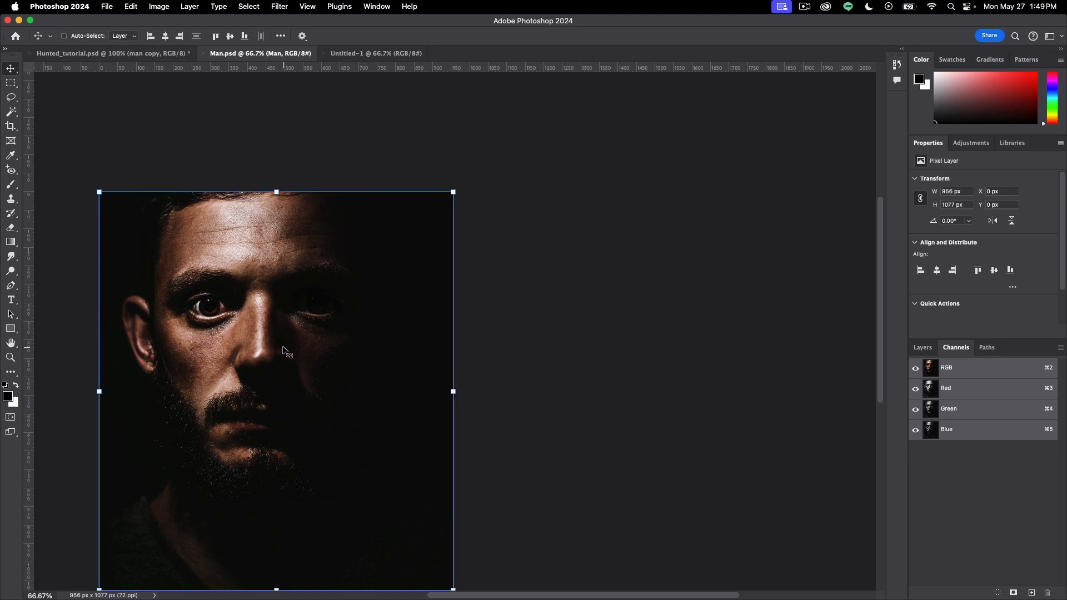
drag(281, 353, 374, 171)
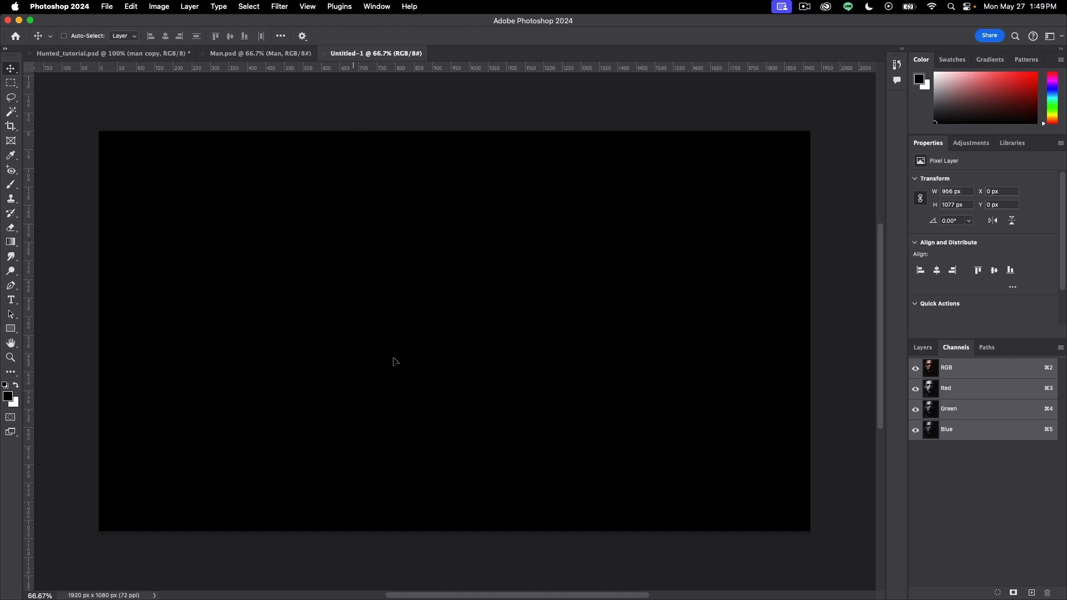
drag(422, 357, 515, 389)
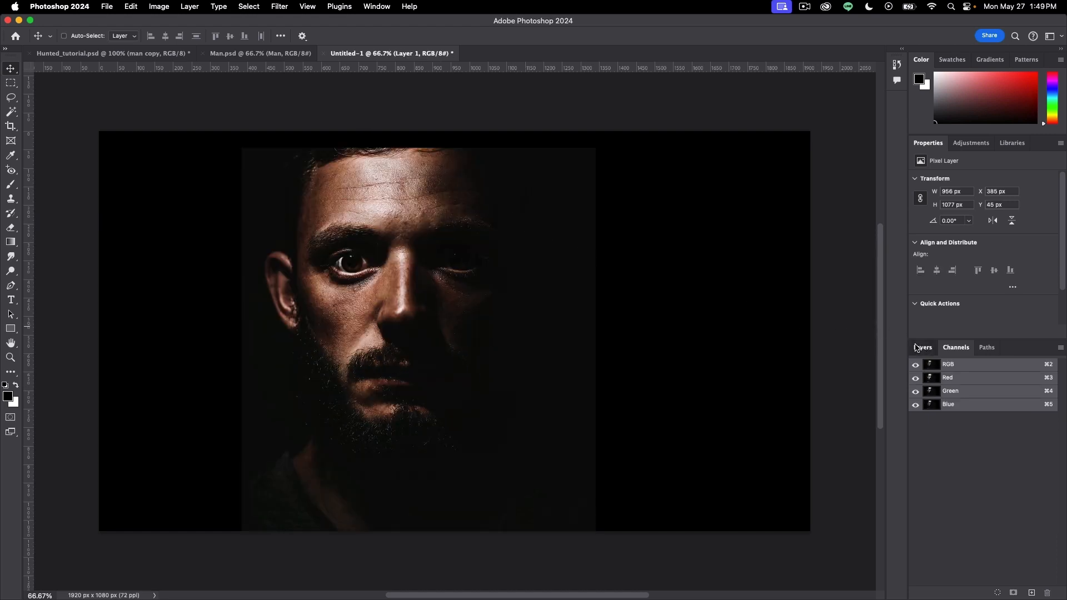
drag(920, 346, 734, 213)
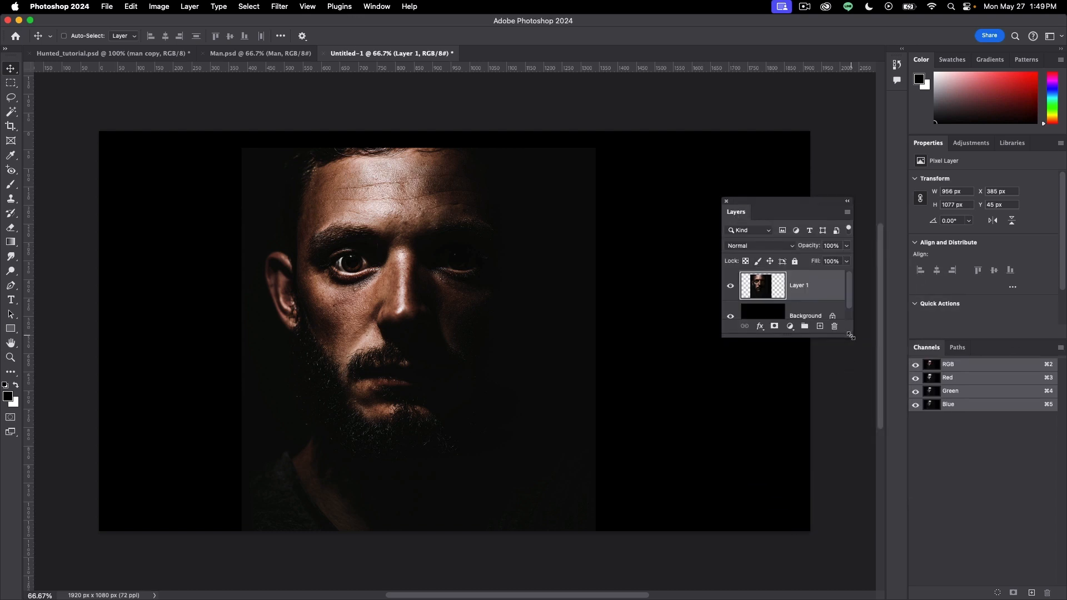
drag(860, 340, 856, 452)
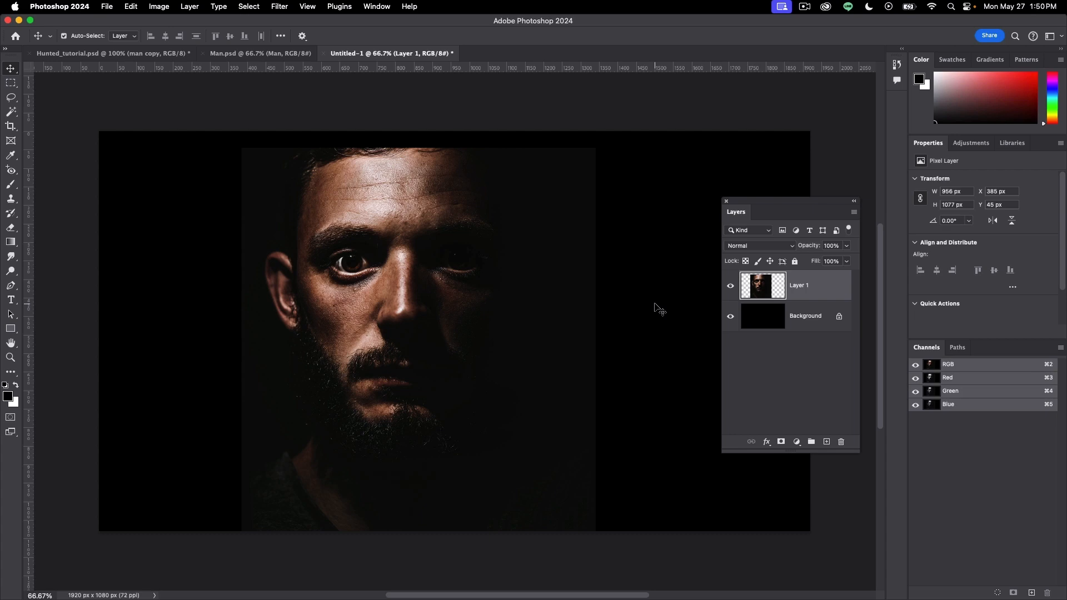
Scale the portrait layer to 135% and shift it so the face fills the canvas height.
key(super+t)
click(215, 35)
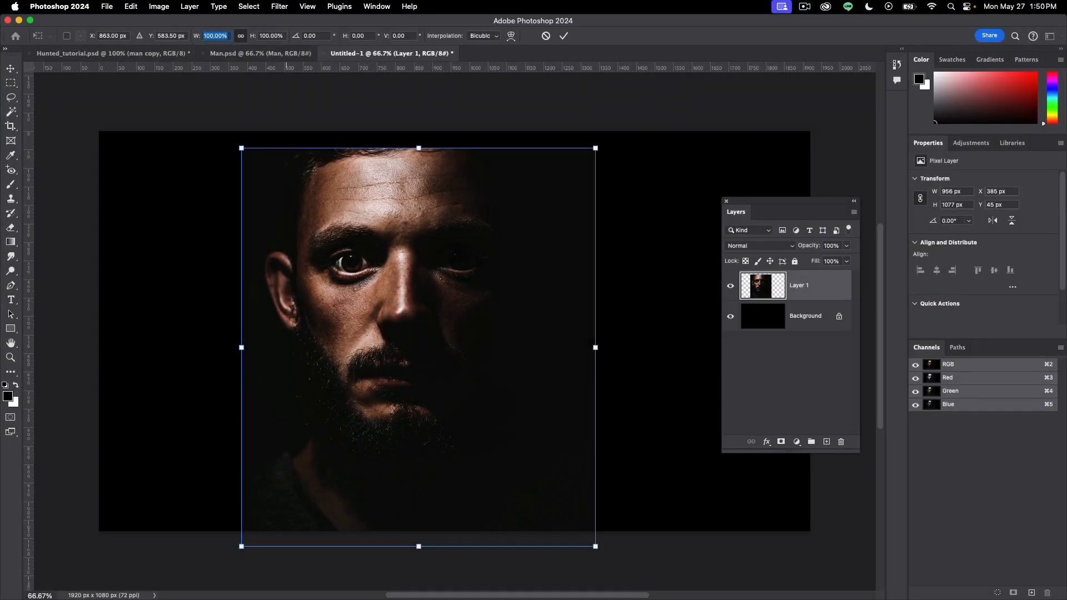
text(135)
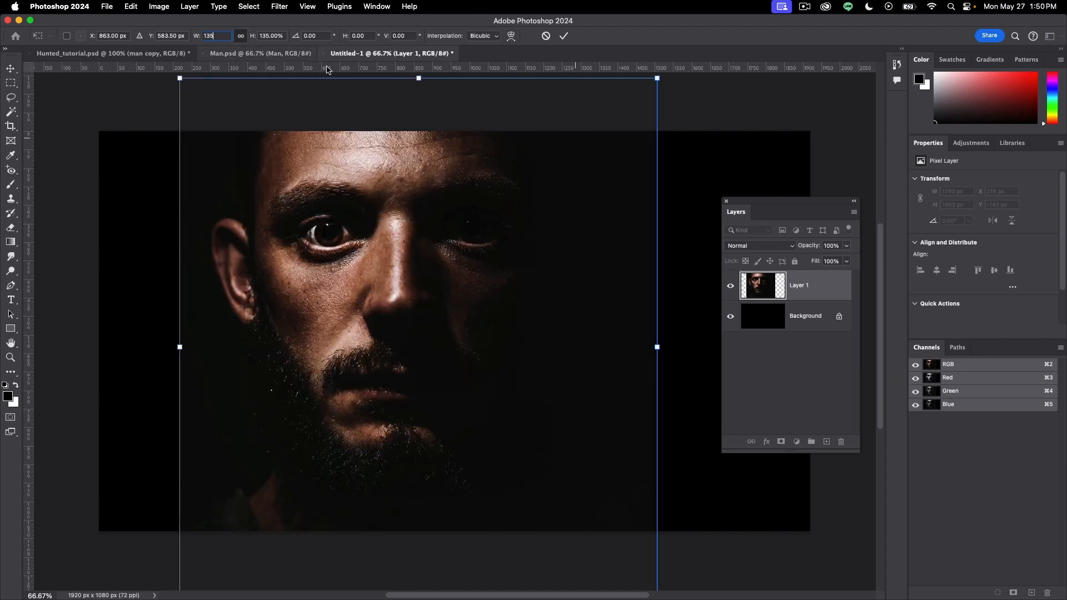
drag(484, 299, 511, 344)
key(Return)
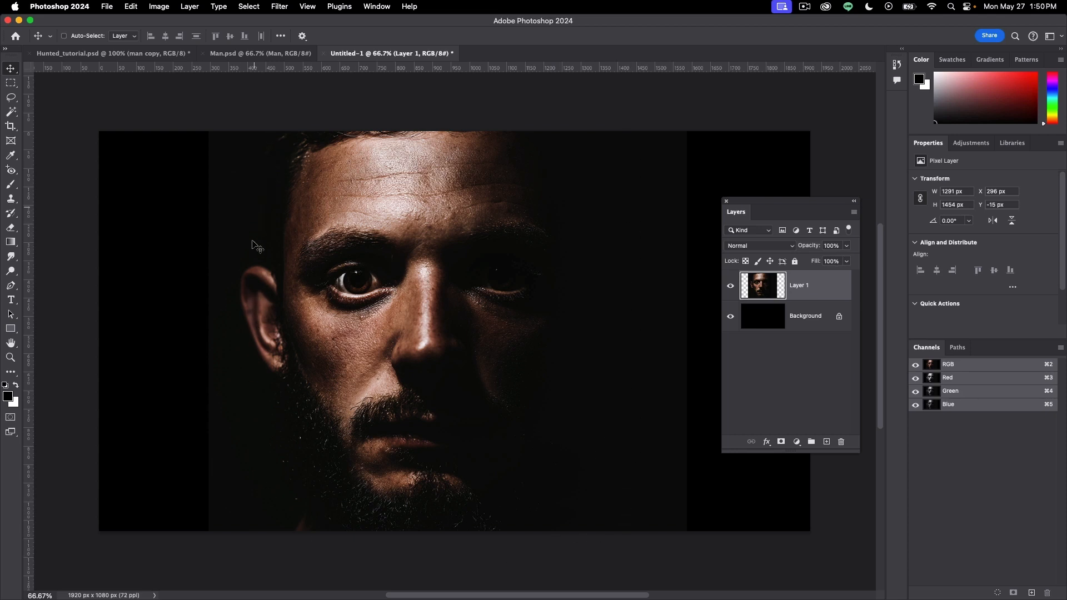
Add a layer mask to the portrait layer and choose the black-to-transparent preset from the Basics gradients.
click(780, 442)
key(g)
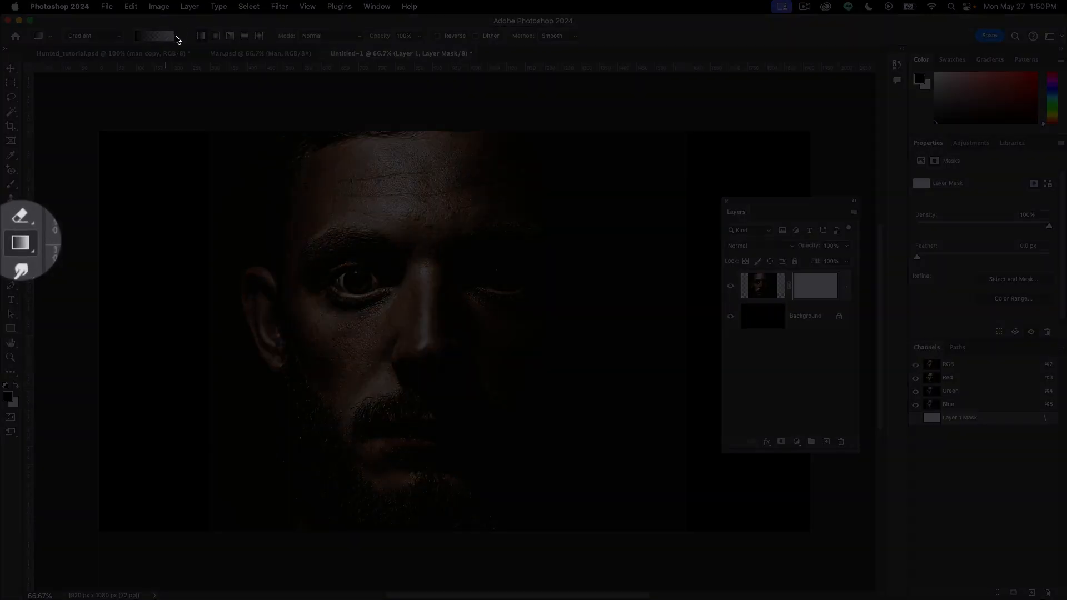
click(178, 36)
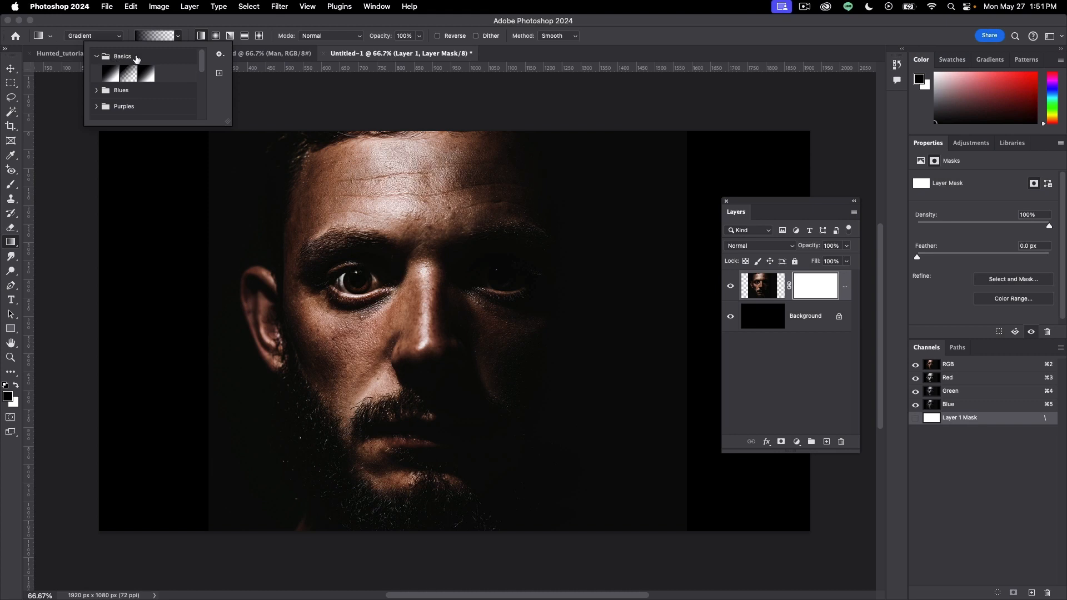
click(129, 73)
click(178, 35)
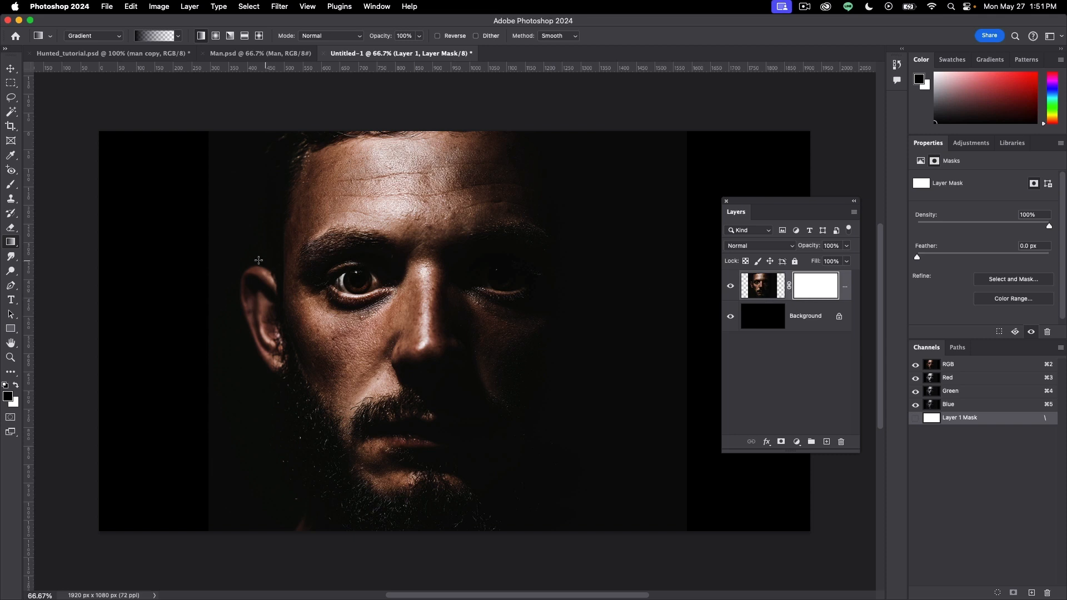
Fade both side edges of the portrait into the black background with short linear gradients on its layer mask.
drag(220, 266, 277, 266)
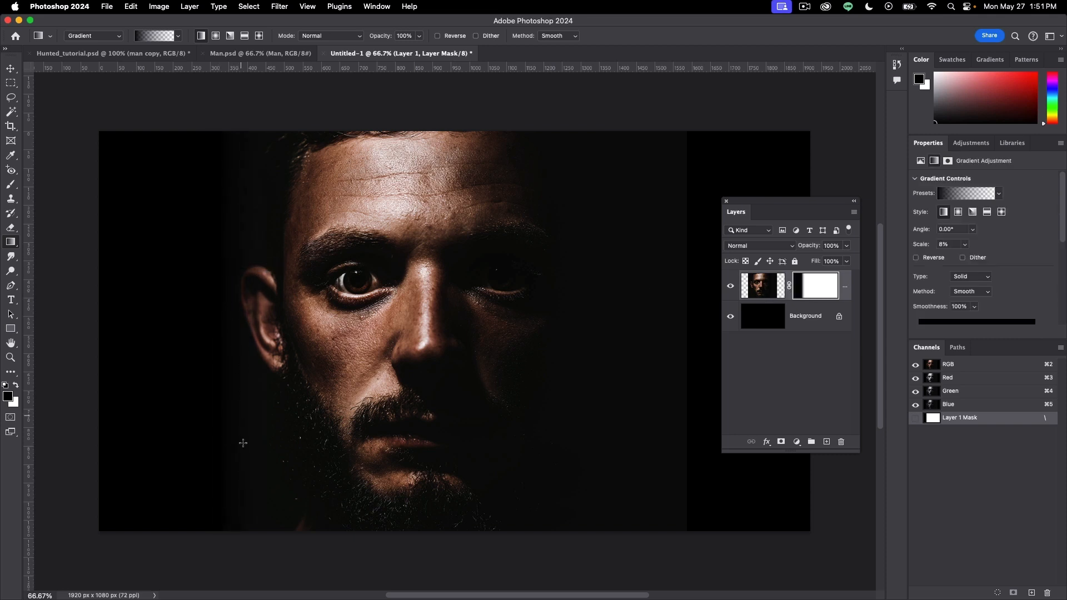
drag(242, 468, 287, 436)
drag(229, 194, 292, 214)
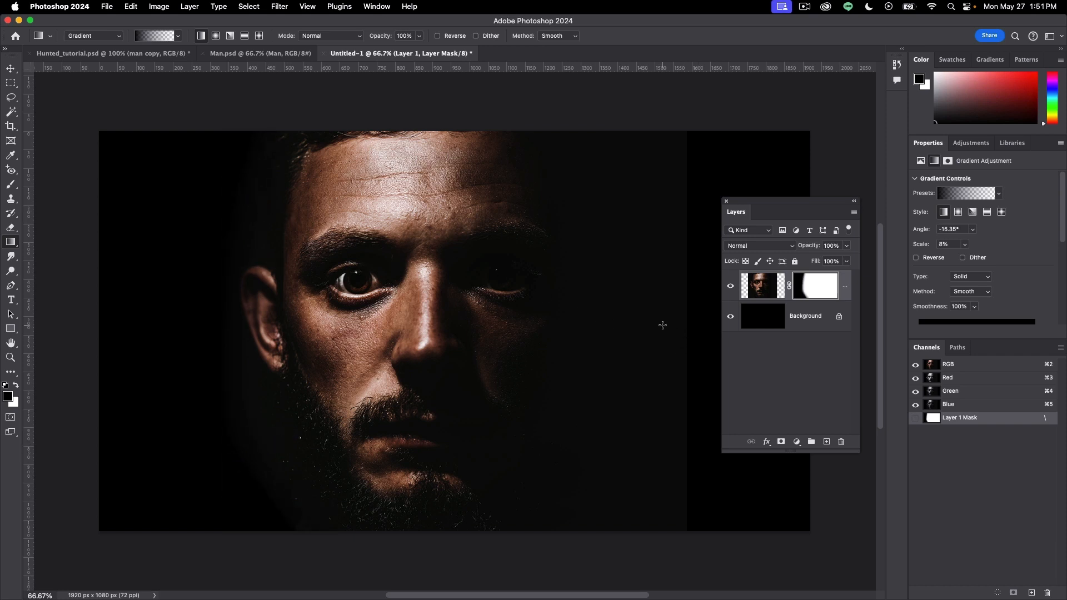
drag(663, 325, 567, 327)
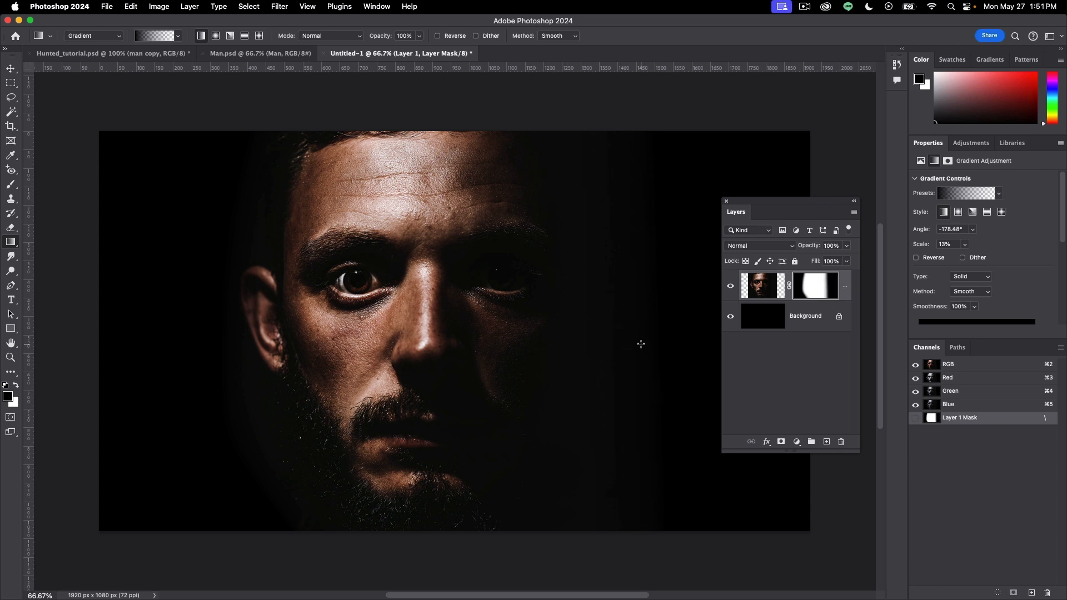
drag(215, 402, 271, 388)
Set the portrait layer's opacity to 70%.
click(748, 295)
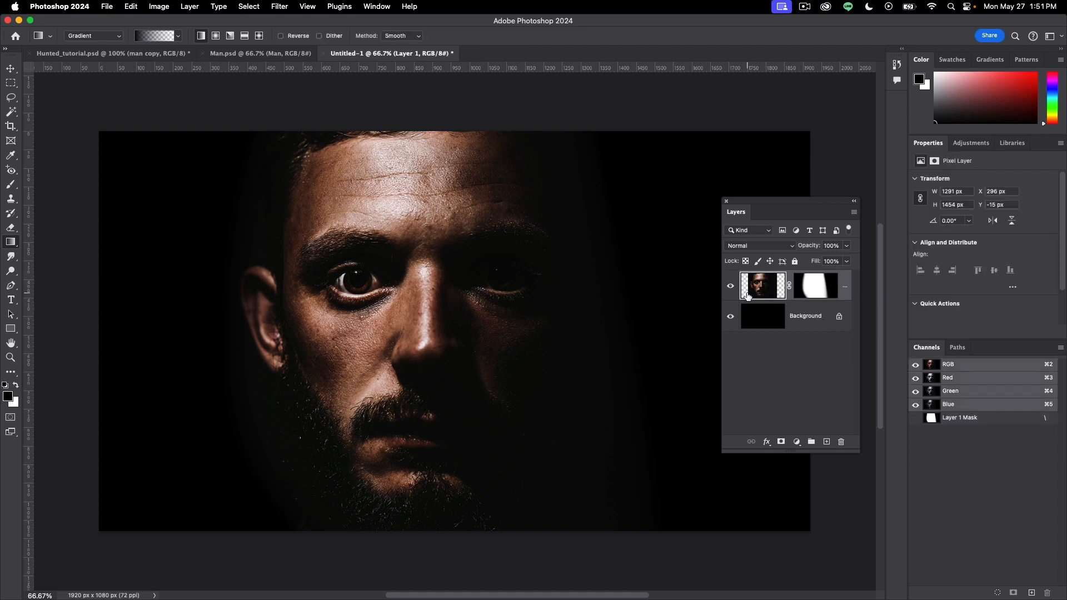
click(847, 246)
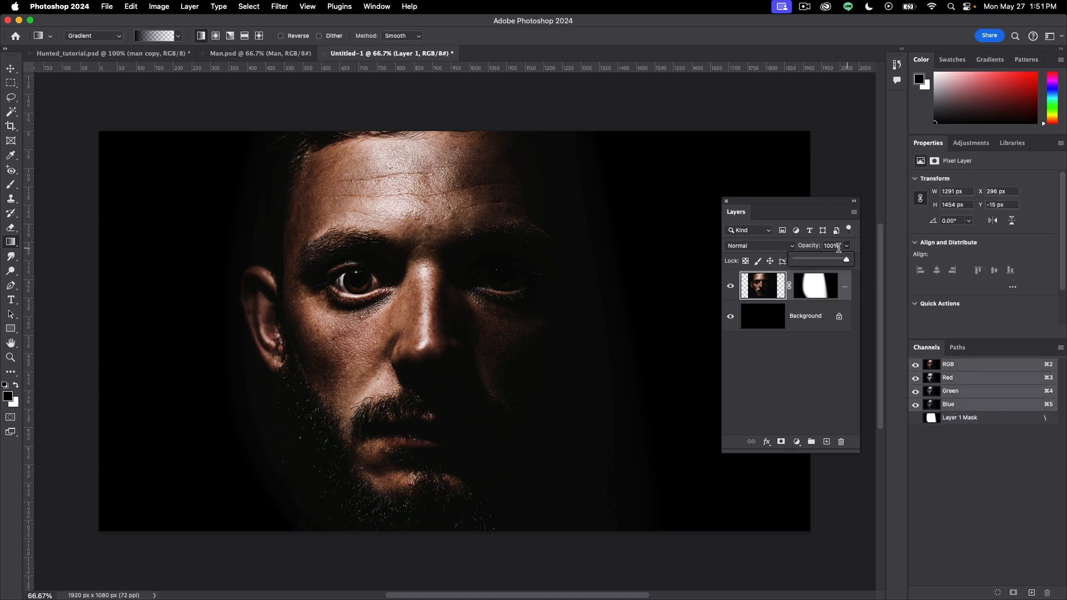
click(836, 246)
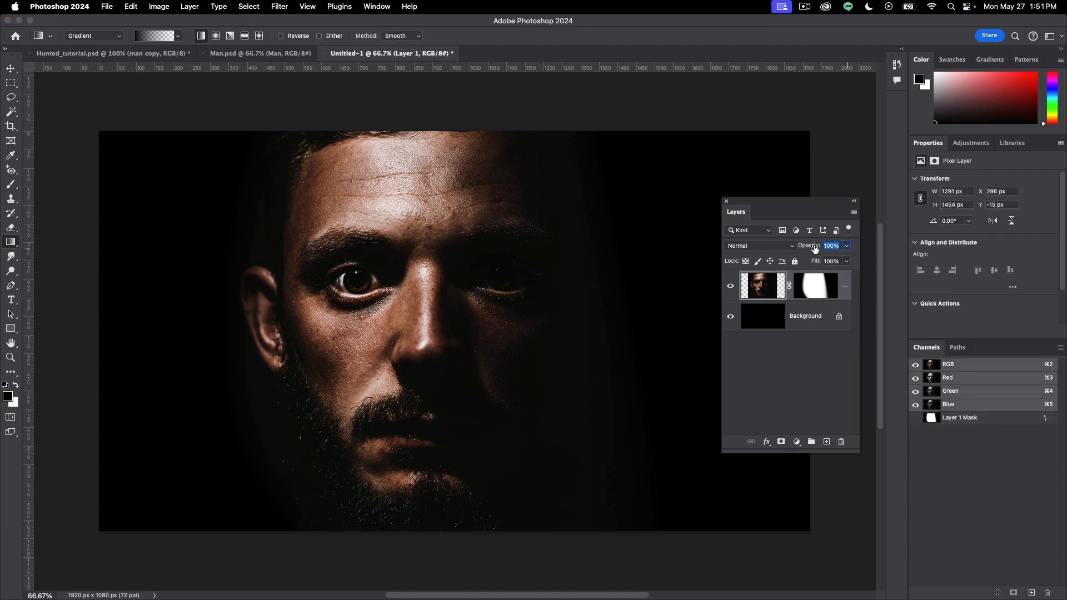
text(70)
click(847, 397)
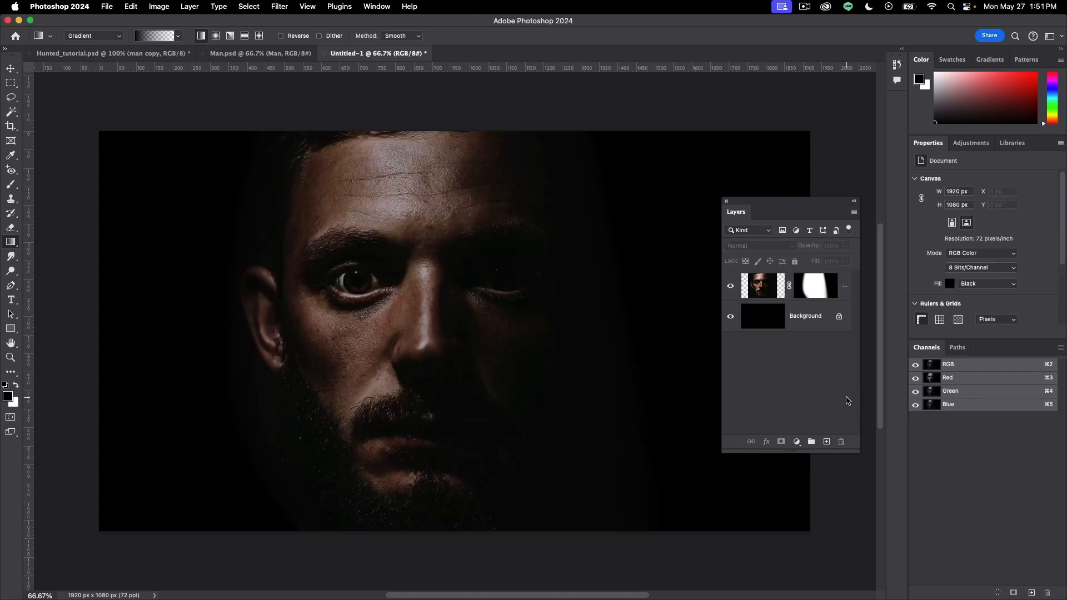
Add a Hue/Saturation adjustment layer clipped to the portrait layer.
click(770, 281)
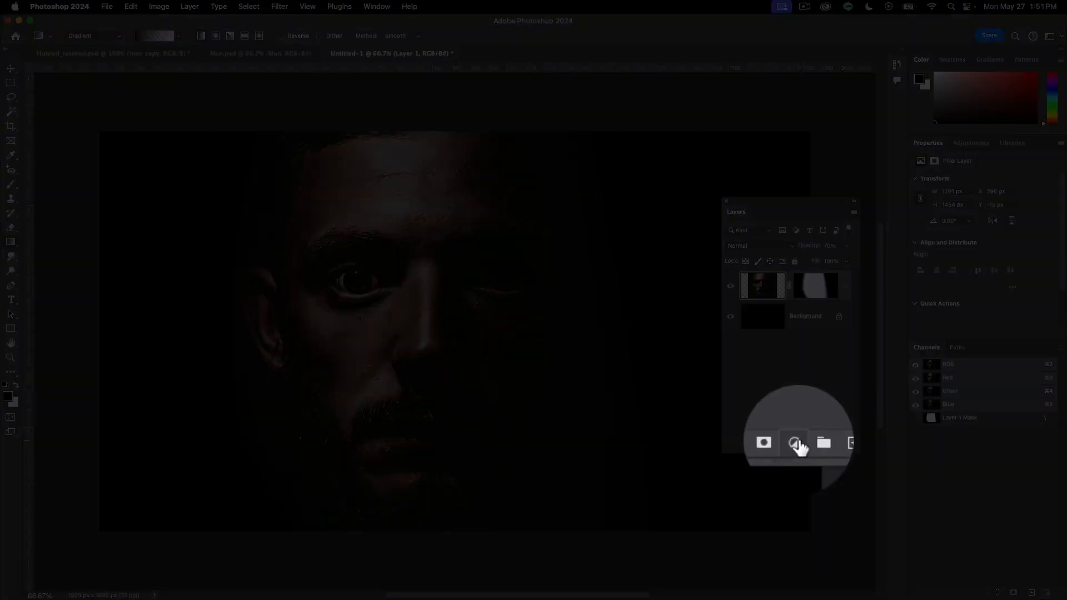
click(797, 442)
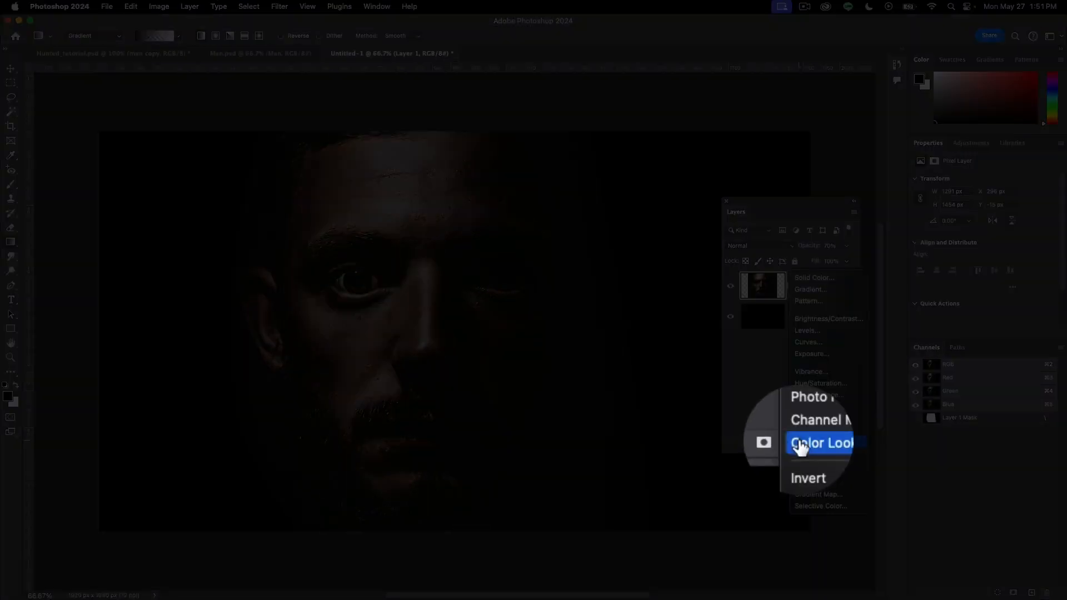
alt+click(803, 378)
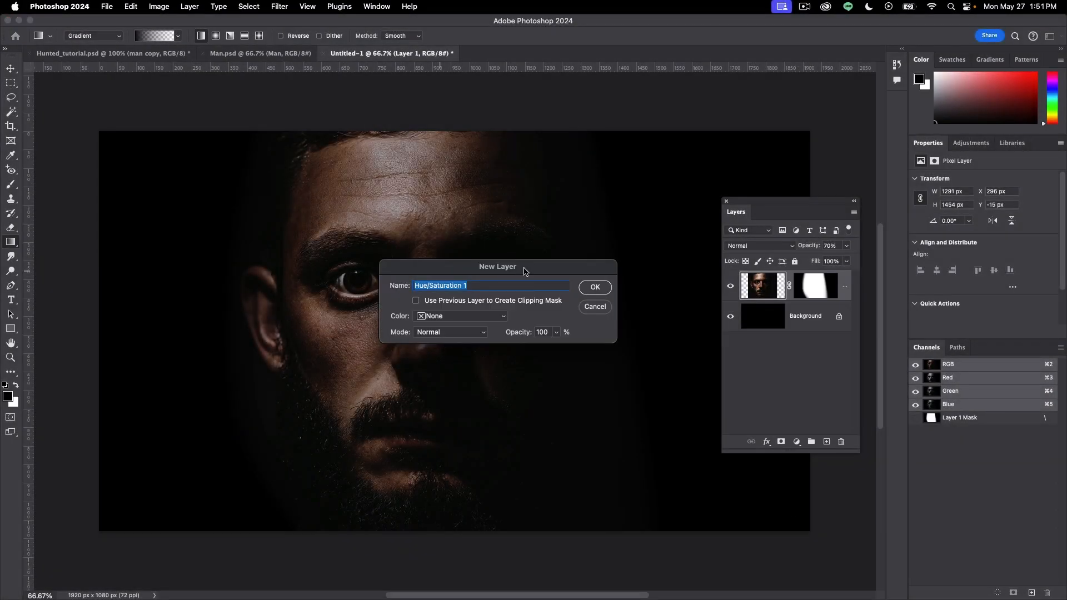
click(416, 300)
click(596, 287)
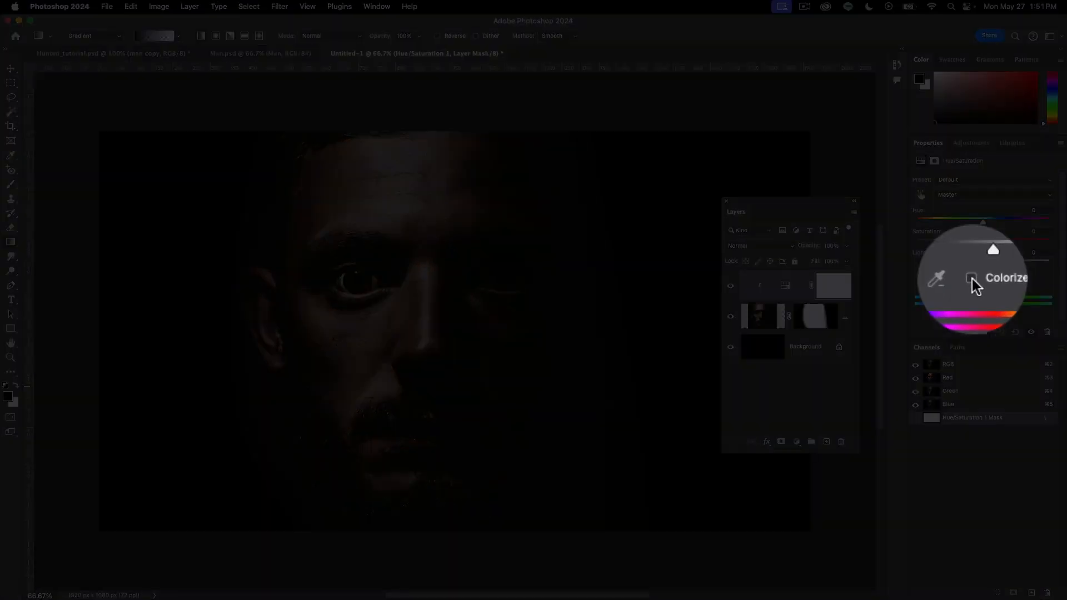
Colorize the portrait through the Hue/Saturation adjustment with a hue of 233.
click(972, 278)
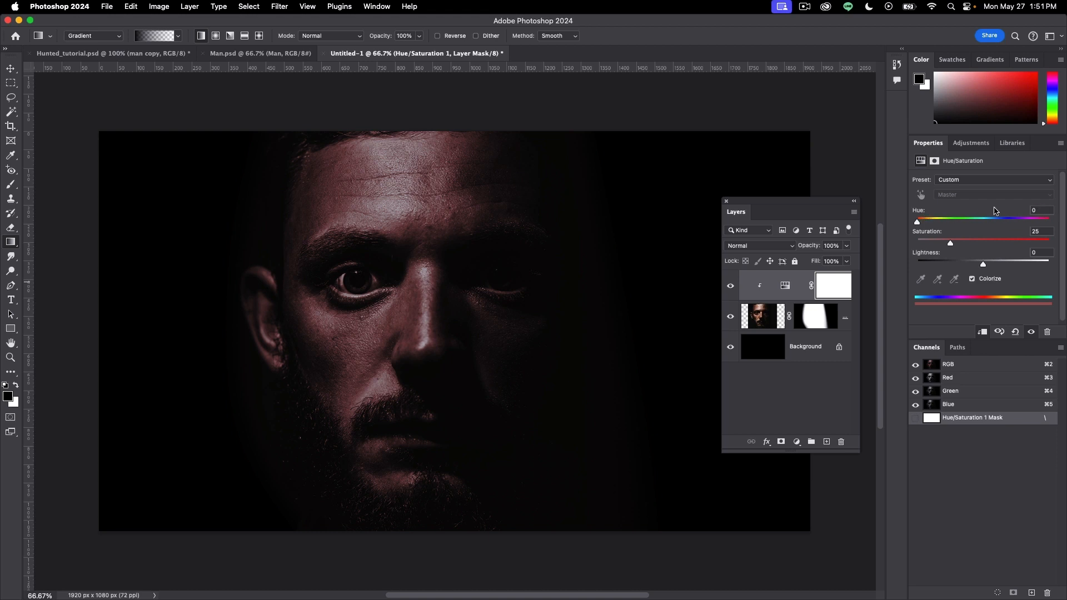
click(1036, 210)
text(233)
Release and reapply the Hue/Saturation layer's clipping to the portrait to compare the tint with and without it.
alt+click(790, 296)
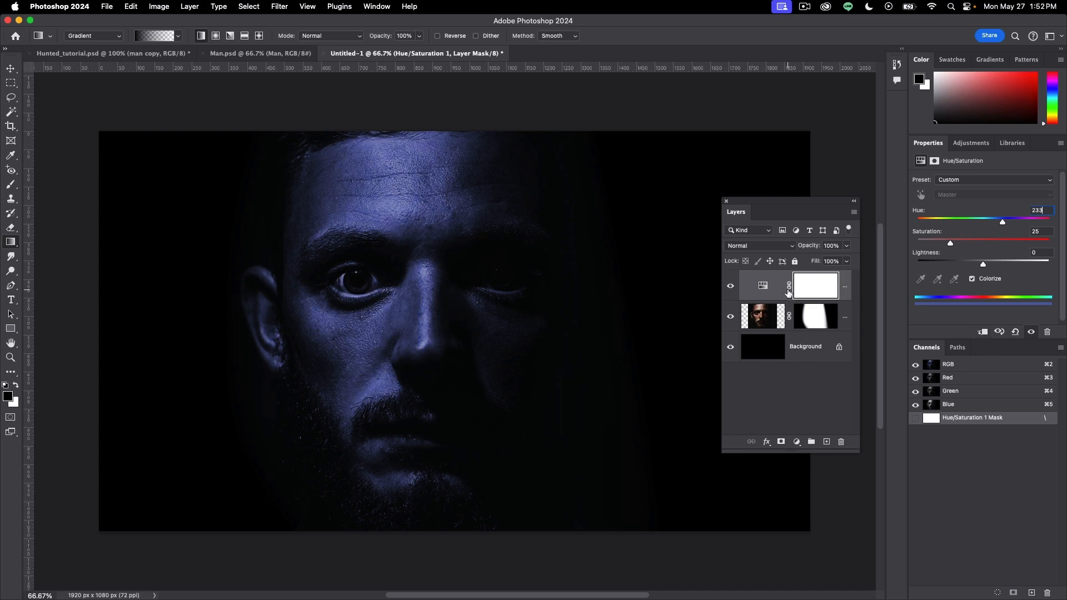
alt+click(789, 295)
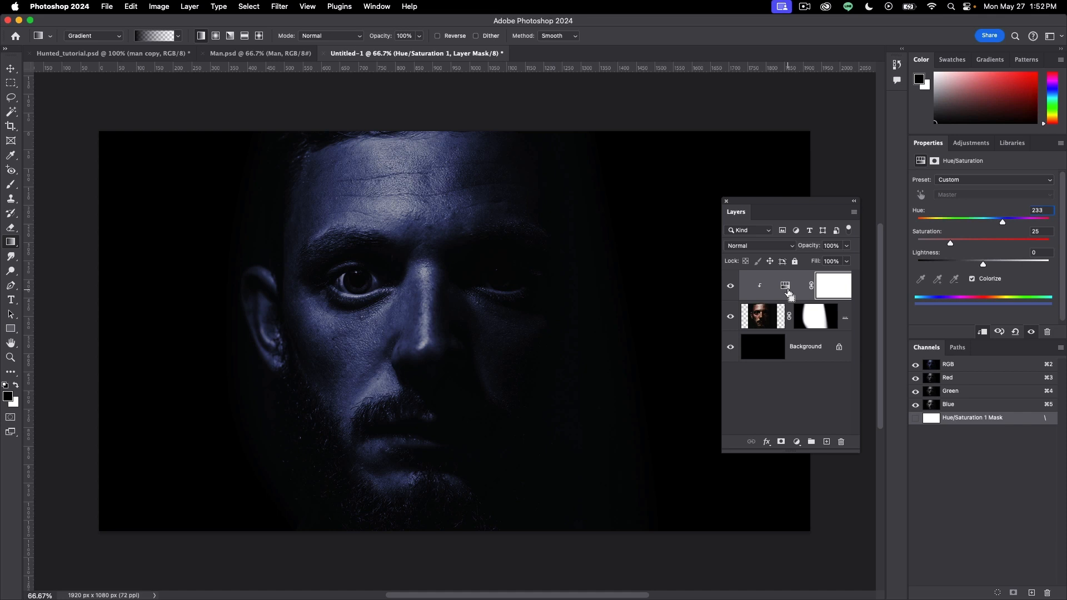
click(765, 320)
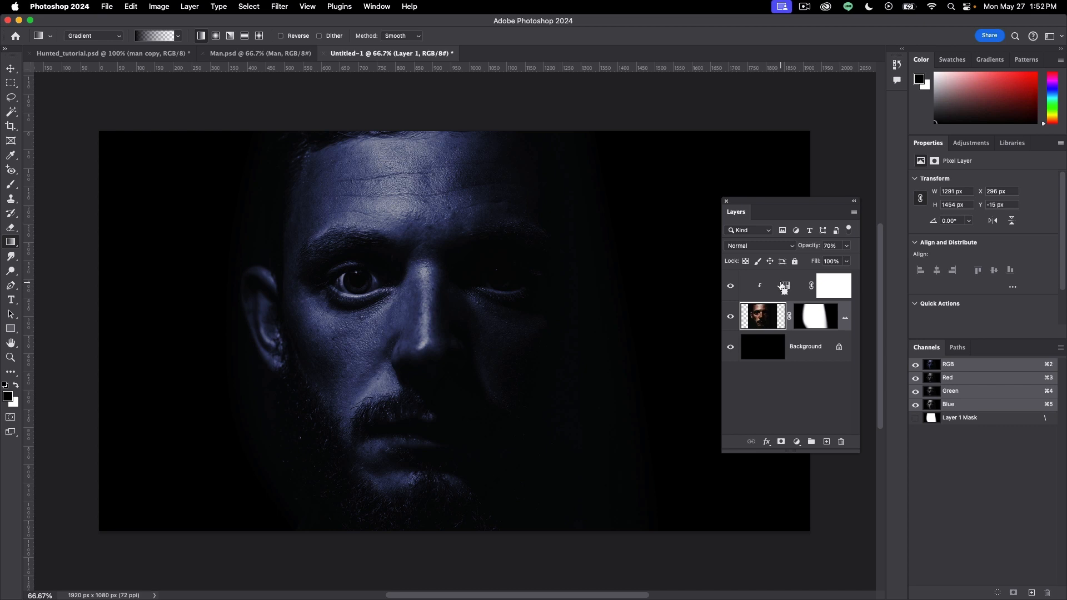
key(super+alt+g)
key(super+alt+g)
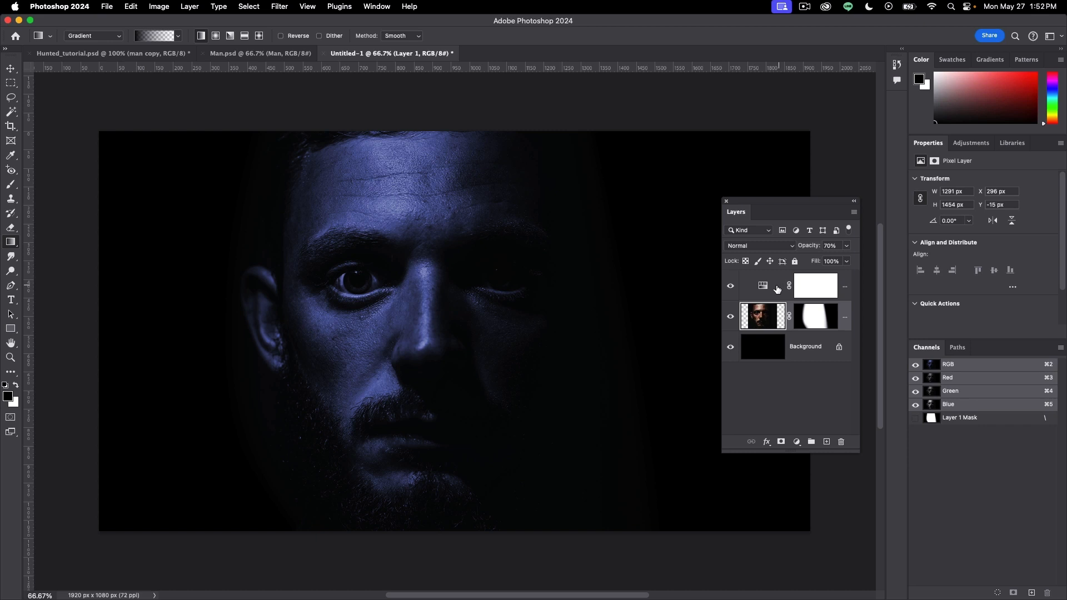
click(772, 287)
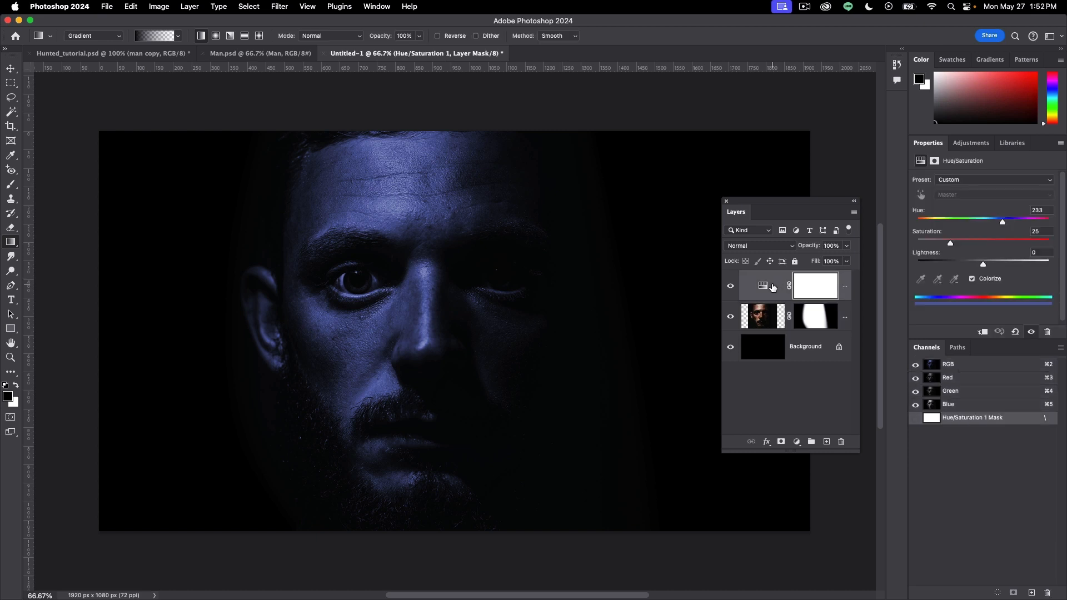
key(super+alt+g)
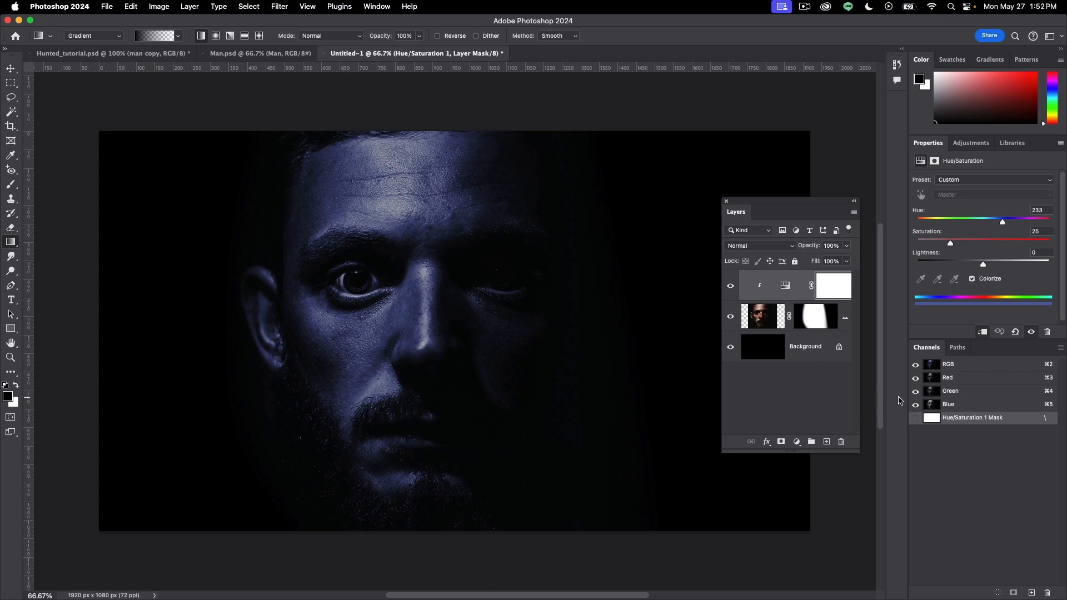
Move the Layers panel clear of the canvas, then add the text HUNTED in 75 pt Alfarn and place it below the man's lit eye.
drag(762, 202, 740, 196)
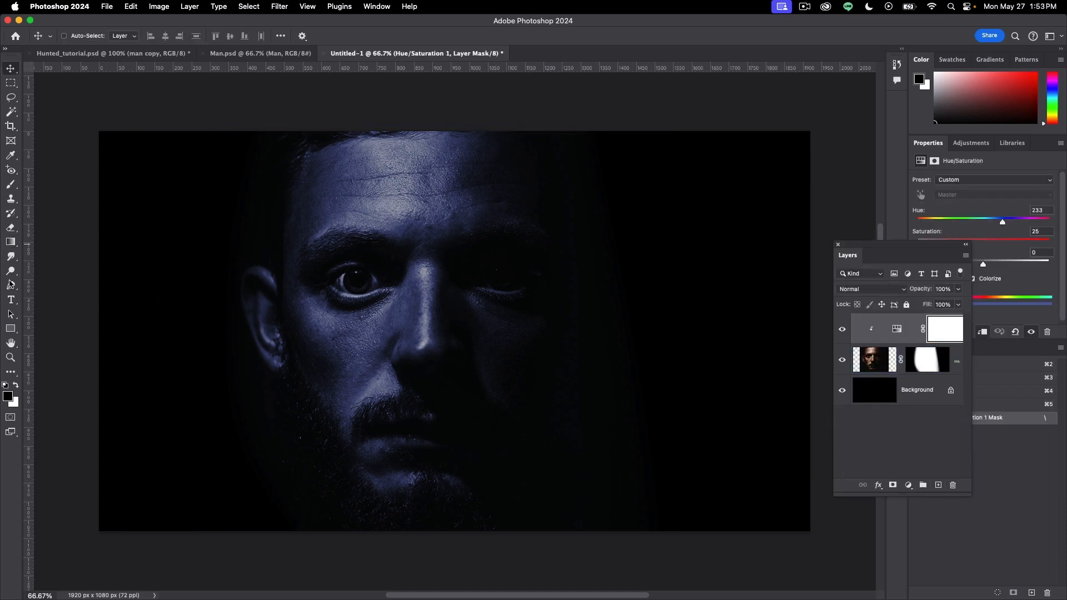
click(11, 300)
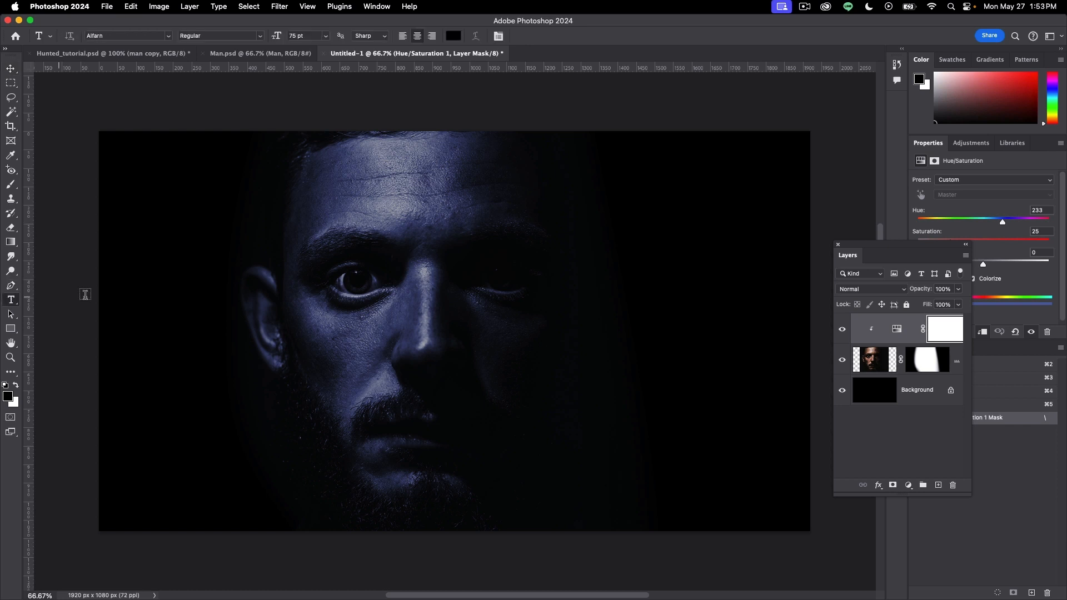
click(229, 293)
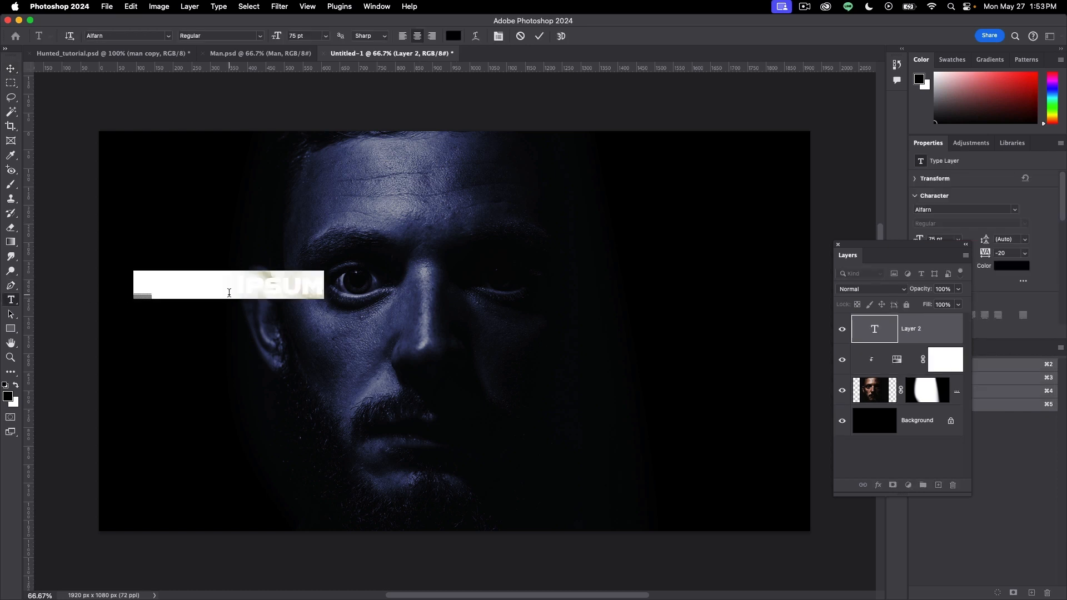
text(HUN)
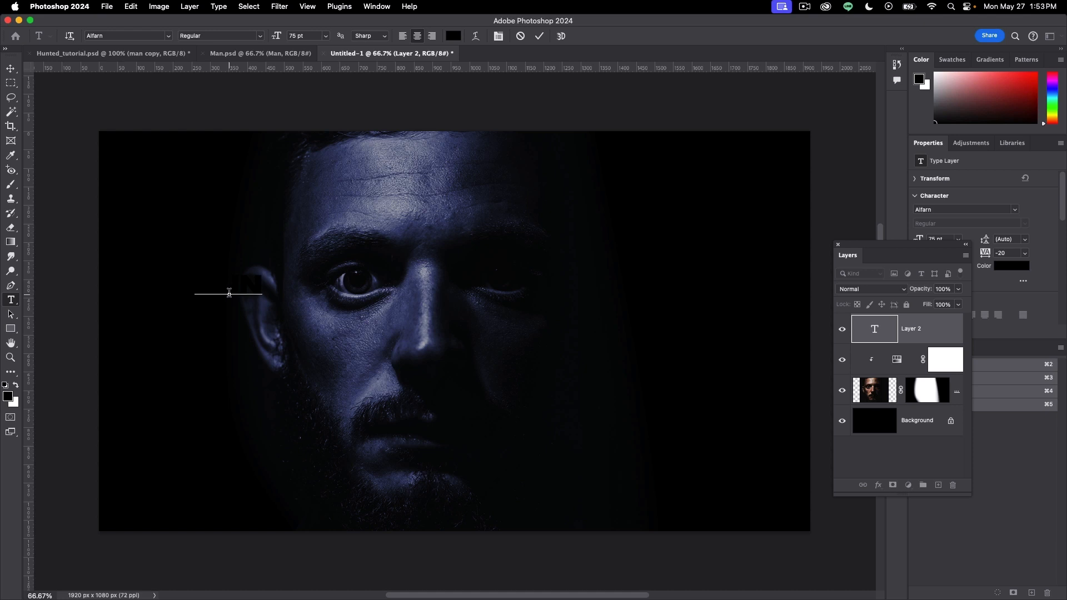
text(TED)
click(10, 68)
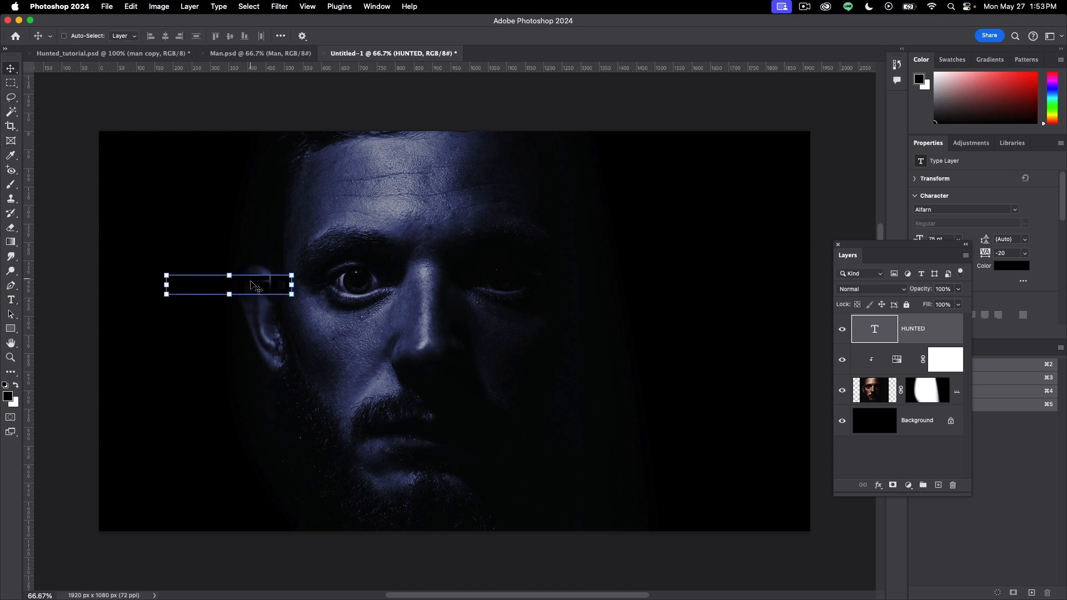
drag(256, 290, 301, 314)
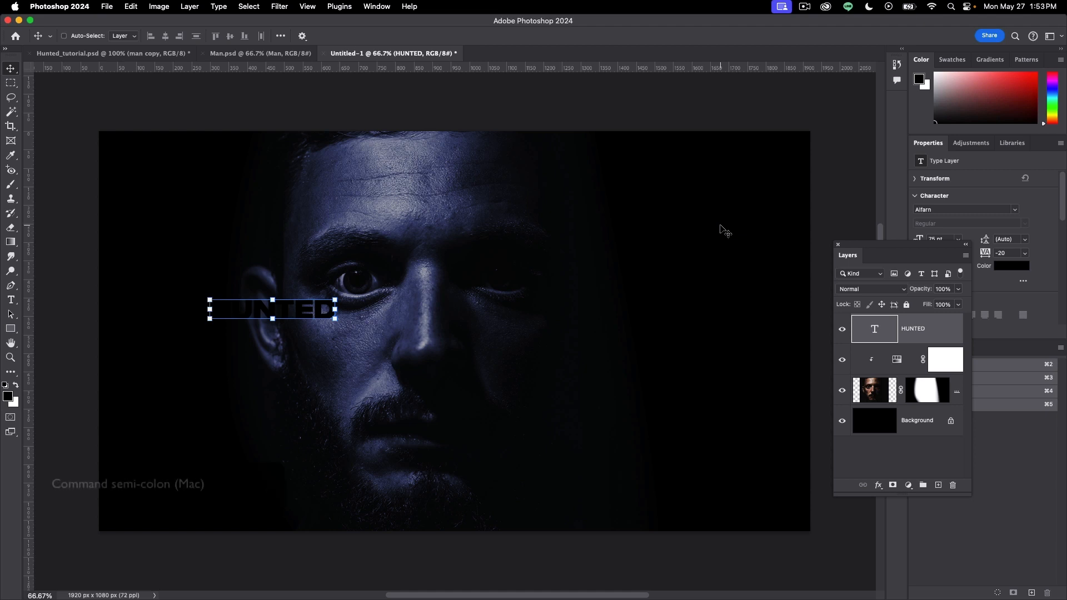
Show the guides, enlarge HUNTED across the eyes between the inner vertical guides, and shift the portrait layer to X 386 px, Y 73 px.
key(super)
key(super+semicolon)
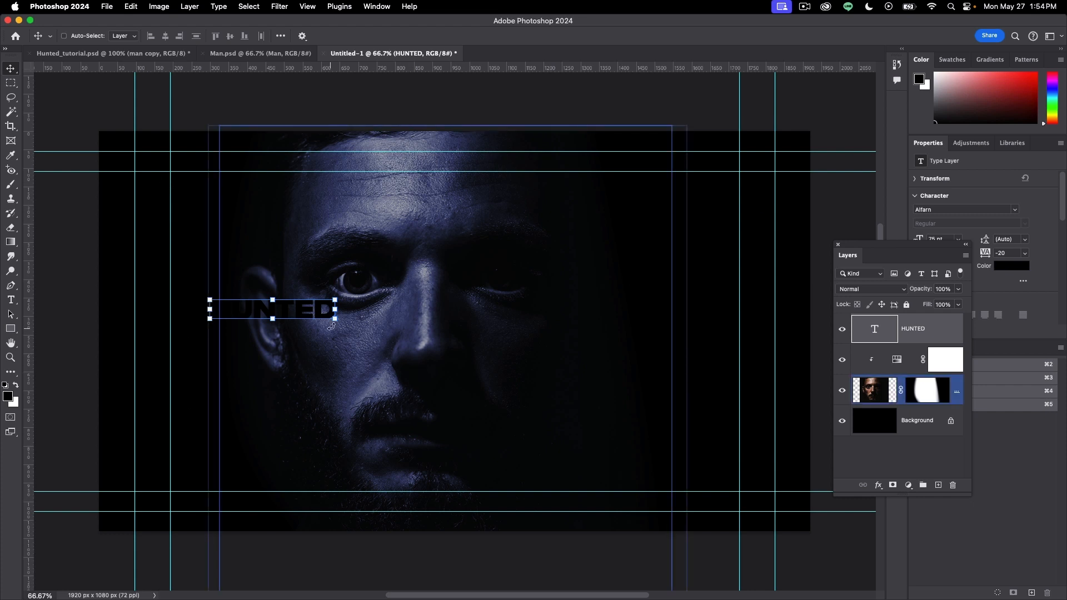
drag(335, 320, 751, 384)
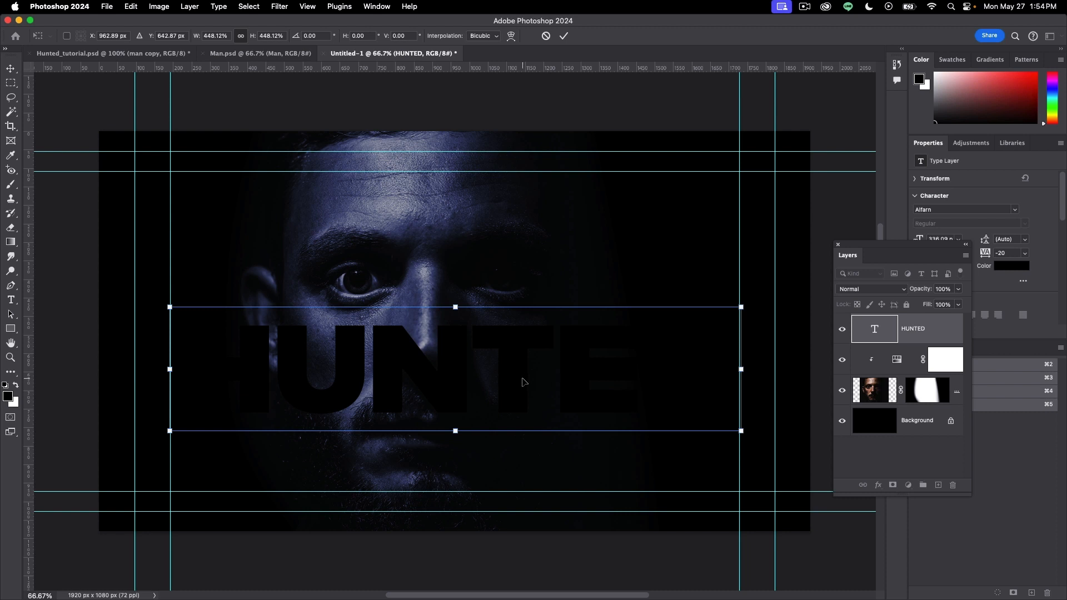
drag(523, 382, 519, 329)
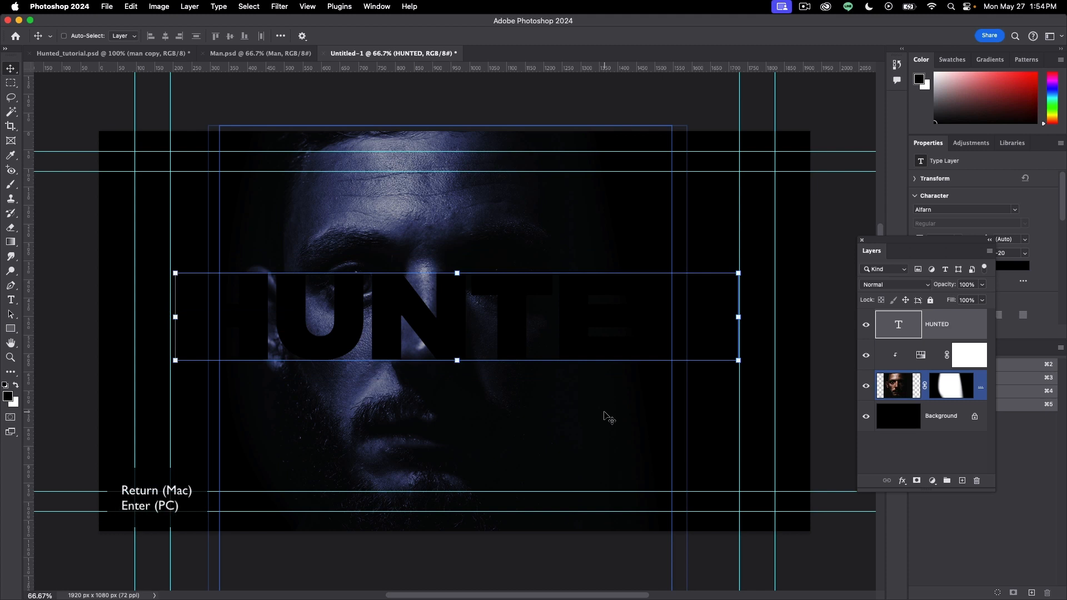
click(895, 386)
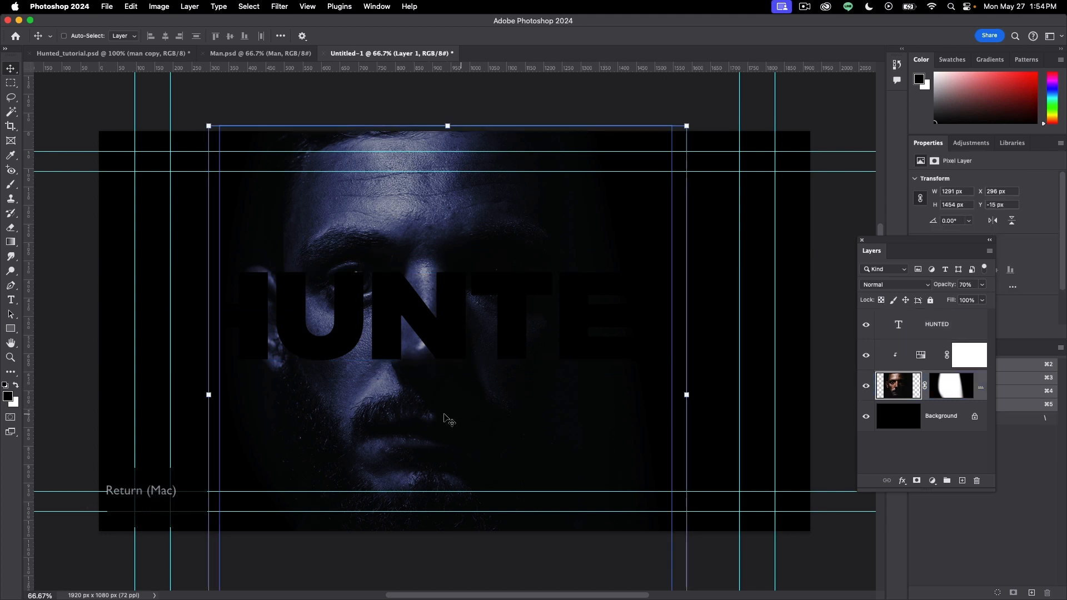
mouse_move(411, 403)
mouse_down()
mouse_move(435, 439)
mouse_move(445, 436)
mouse_move(420, 424)
mouse_up()
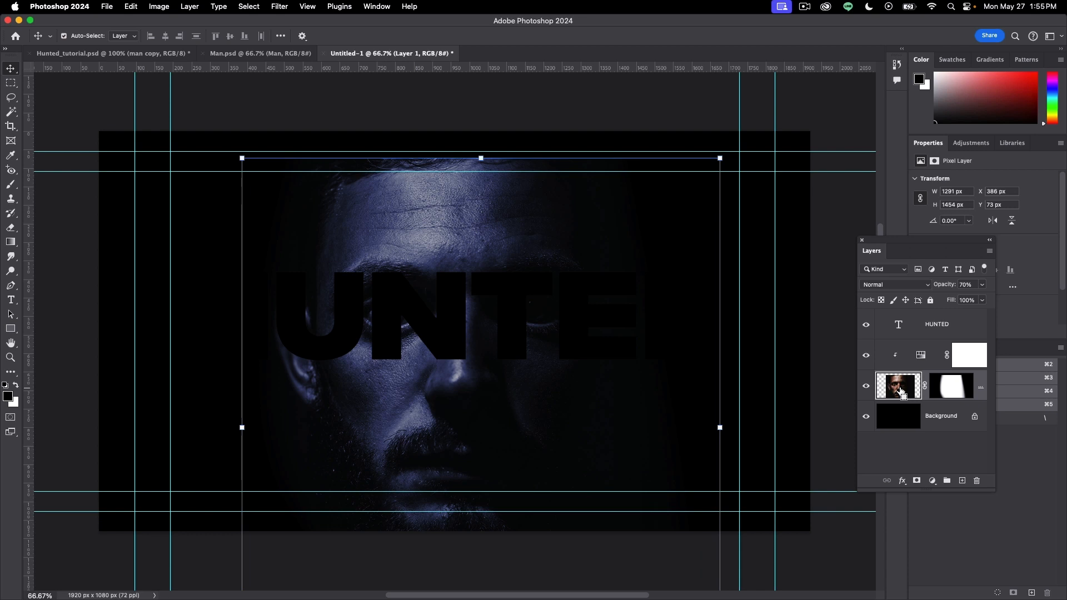
Duplicate the portrait layer, place the copy above the HUNTED text and clip it to the text, then hide the guides.
key(super+j)
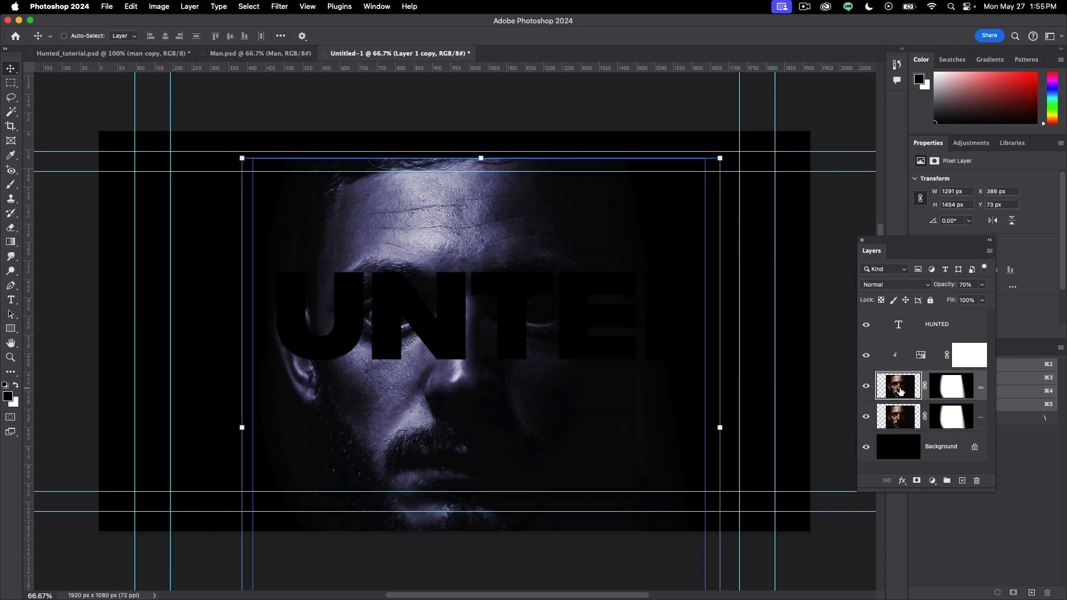
click(900, 417)
drag(900, 417, 895, 314)
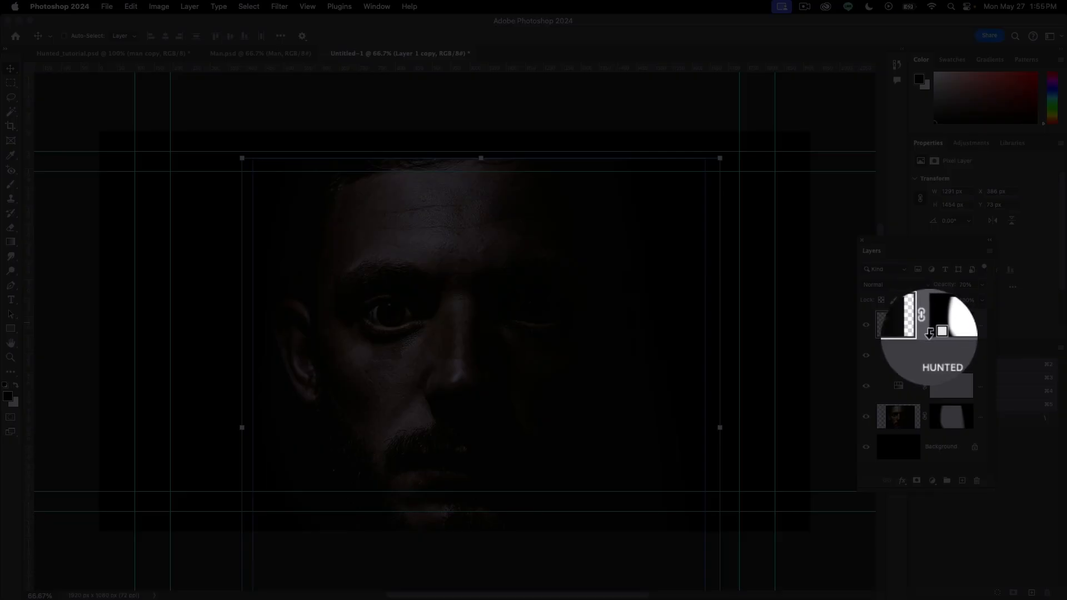
alt+click(929, 331)
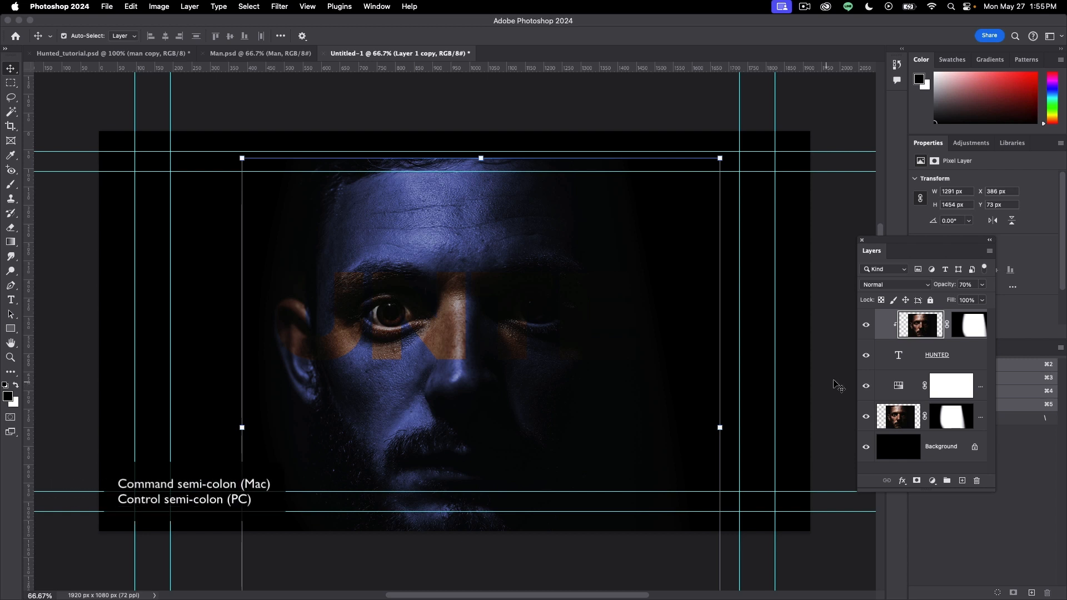
key(super+semicolon)
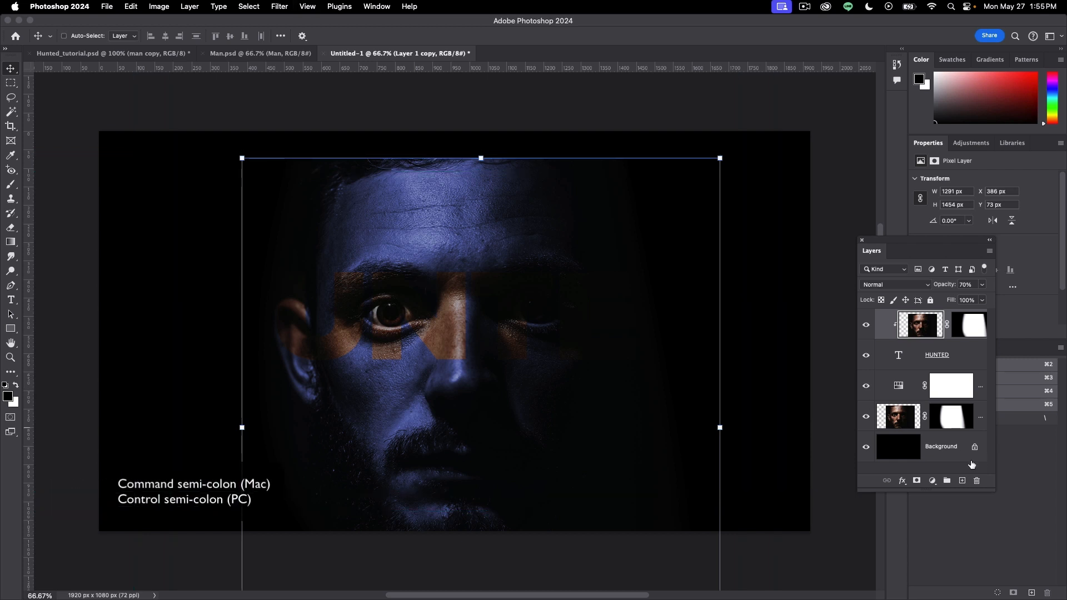
Add a Drop Shadow effect to the HUNTED layer, positioned at an angle of 132° and a distance of 19 px.
click(906, 358)
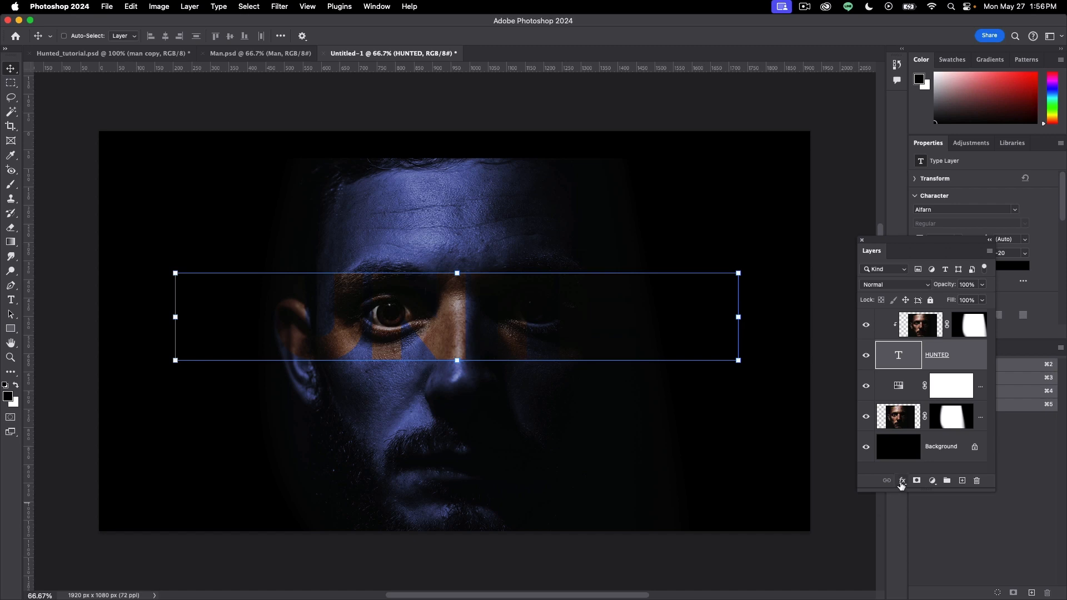
click(902, 481)
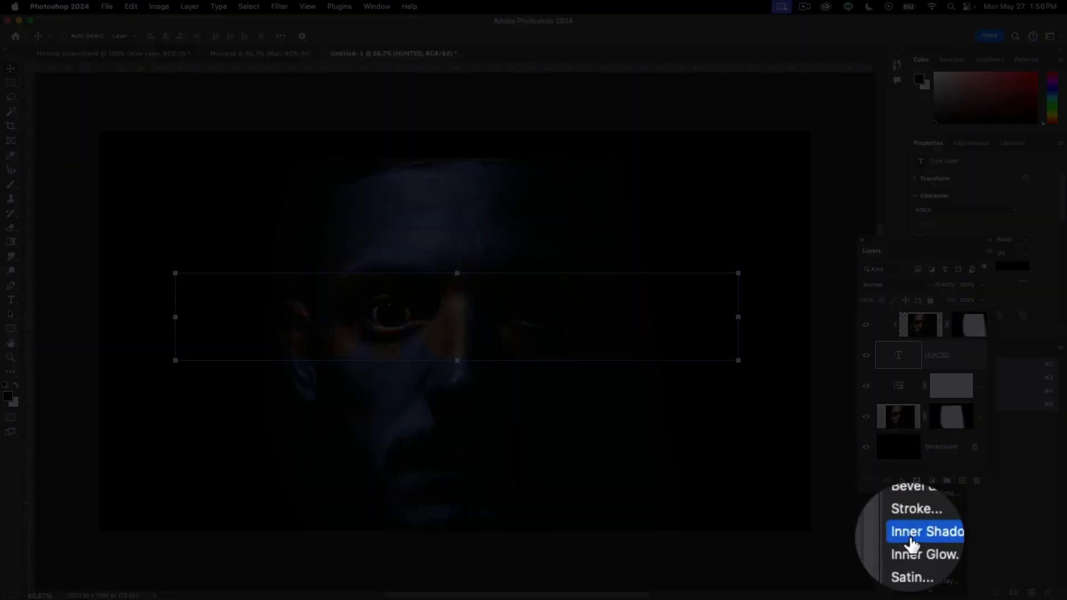
click(924, 581)
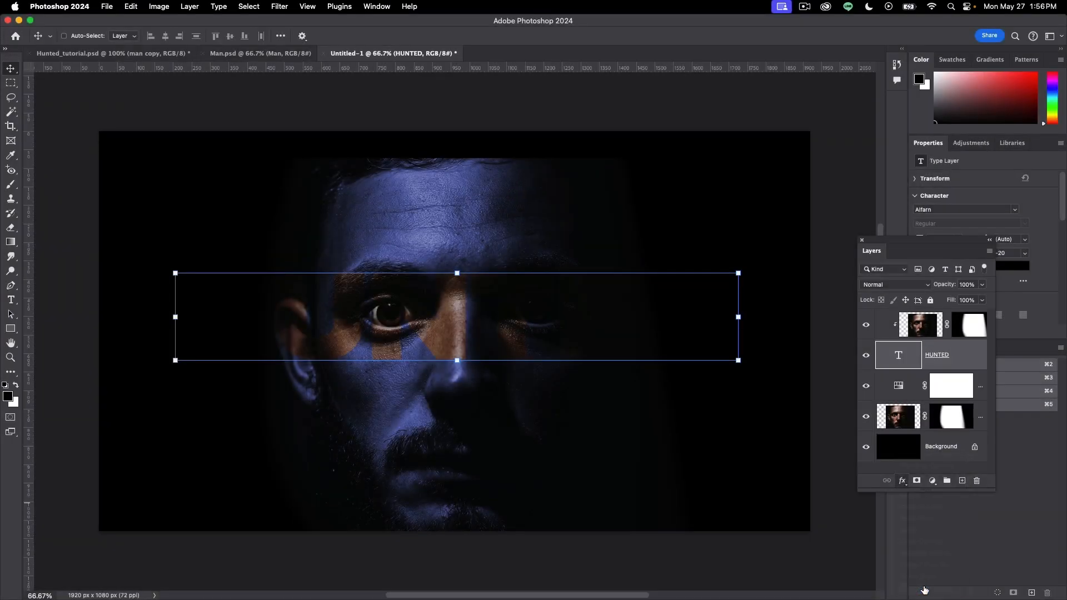
drag(390, 382, 392, 368)
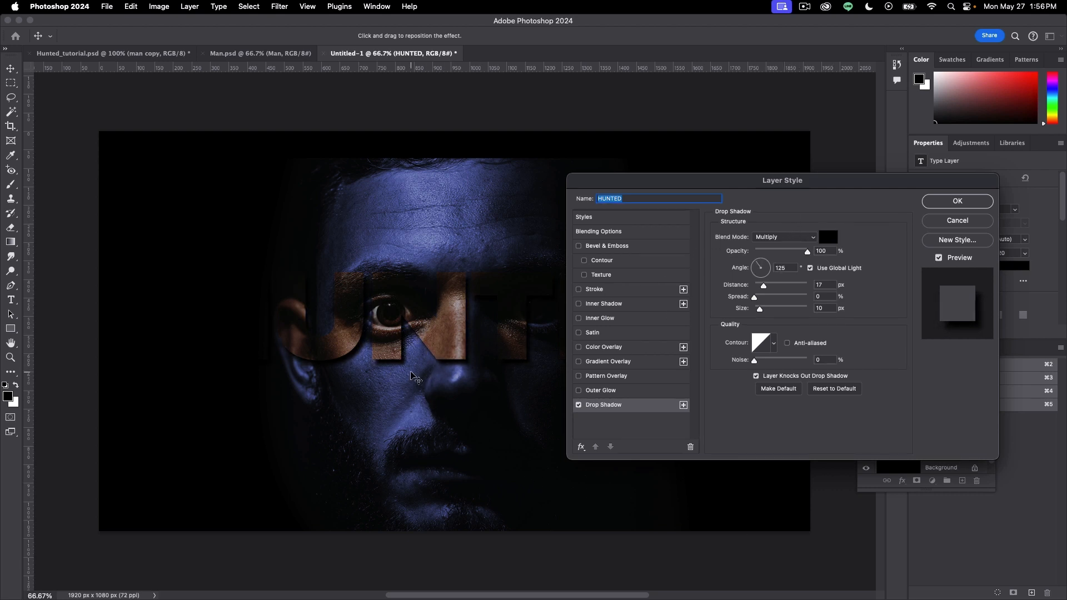
drag(412, 374, 413, 372)
Add a second Drop Shadow to the HUNTED layer and color it light blue, 899ef9.
click(684, 405)
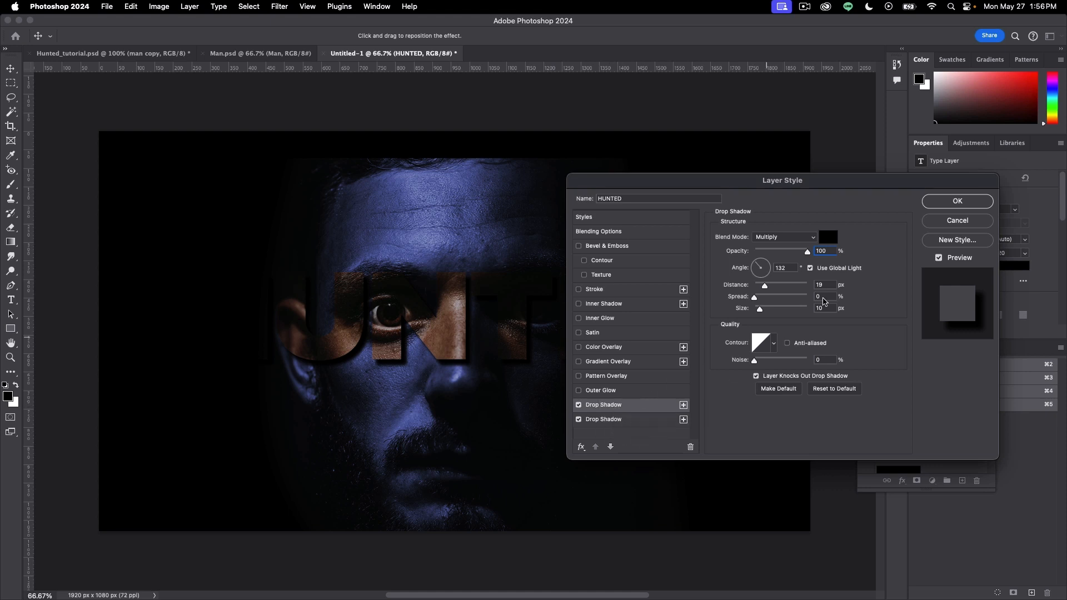
click(829, 237)
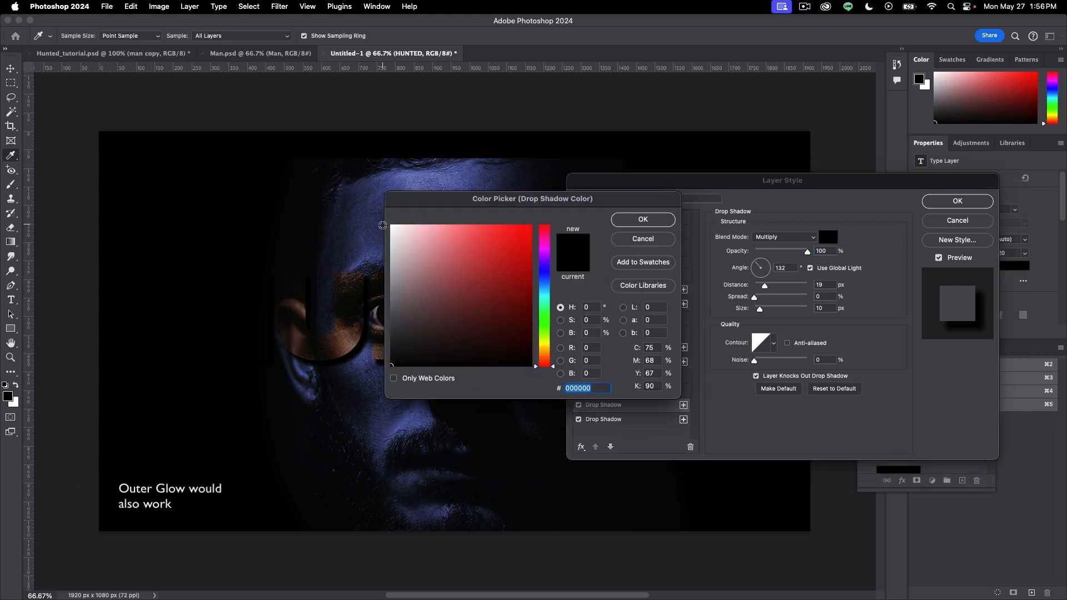
click(394, 227)
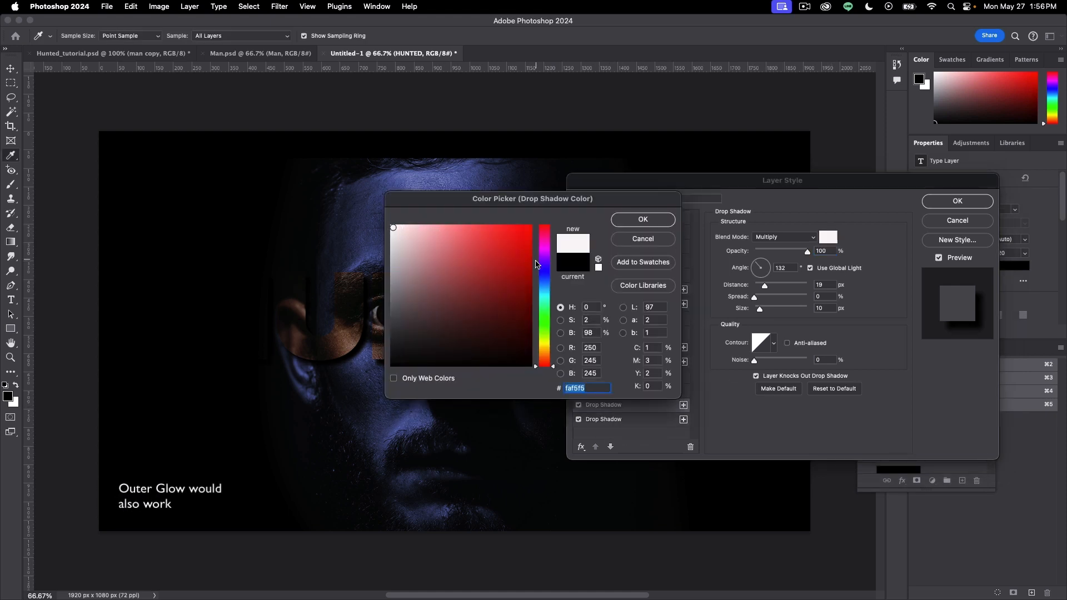
click(548, 284)
drag(547, 284, 547, 276)
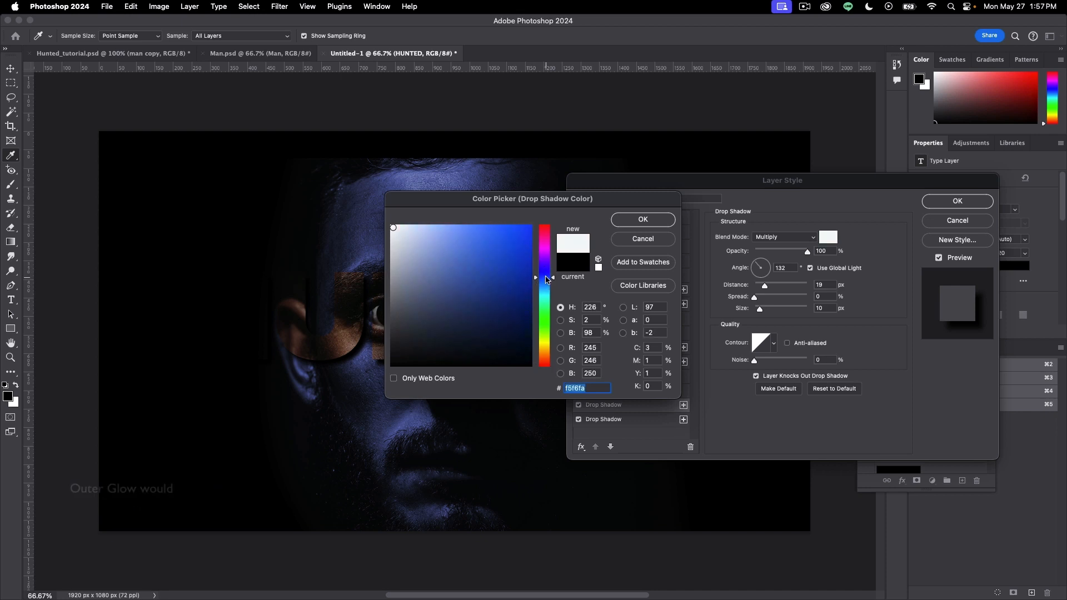
drag(439, 229, 449, 228)
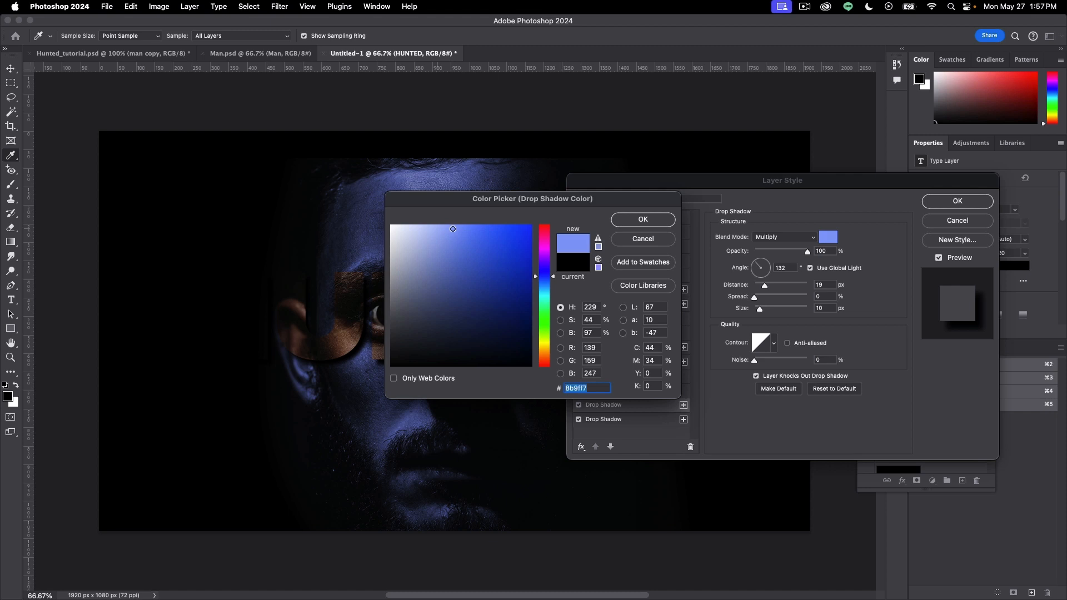
click(625, 218)
Turn the blue Drop Shadow into a glow with Screen blending, distance 0 px, spread 14% and size 24 px.
click(774, 238)
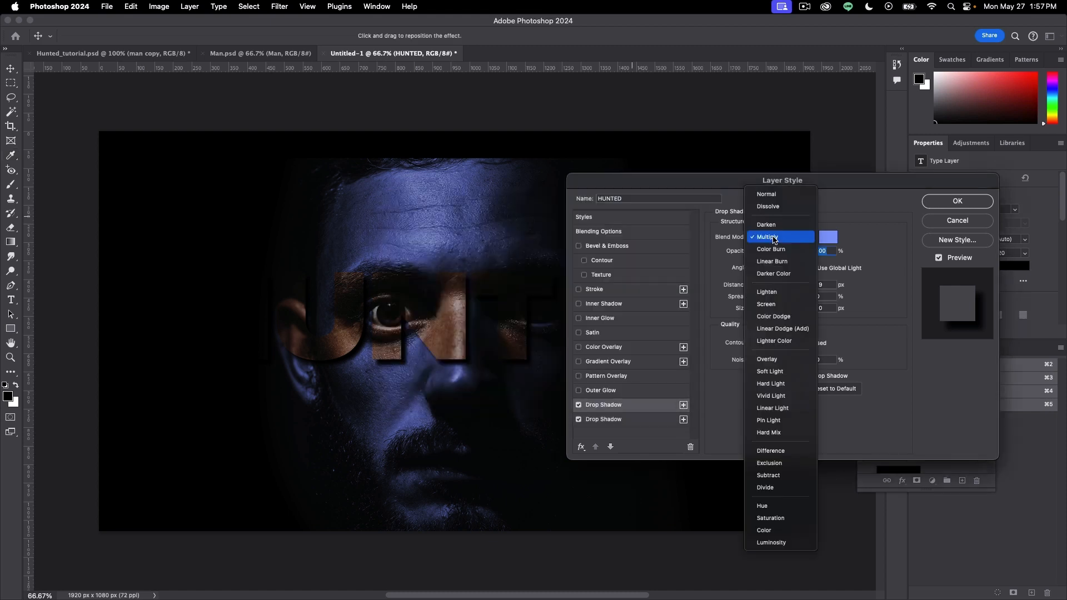
click(772, 198)
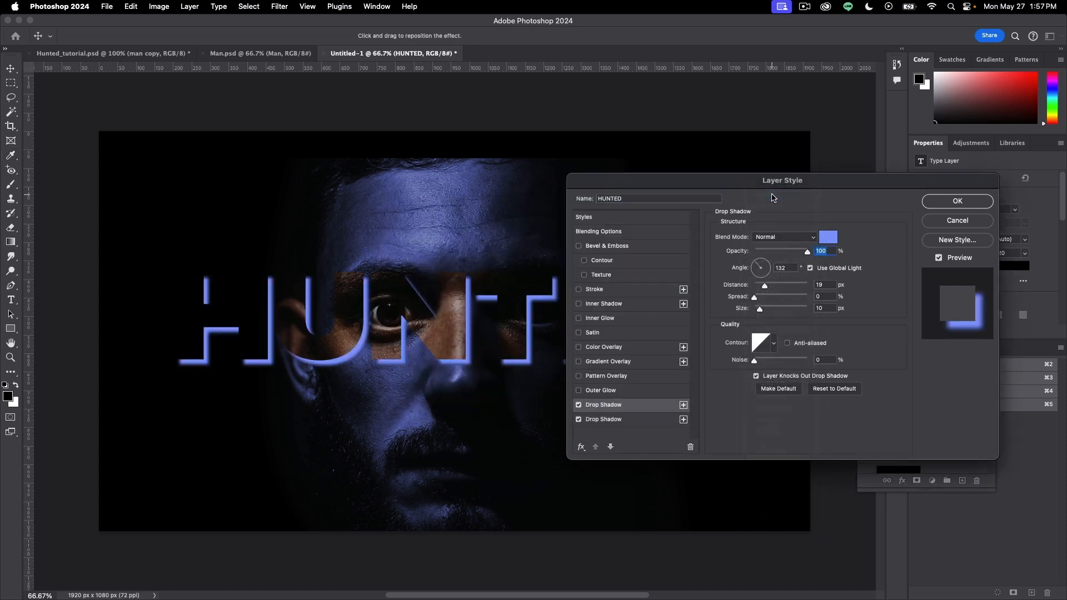
click(781, 238)
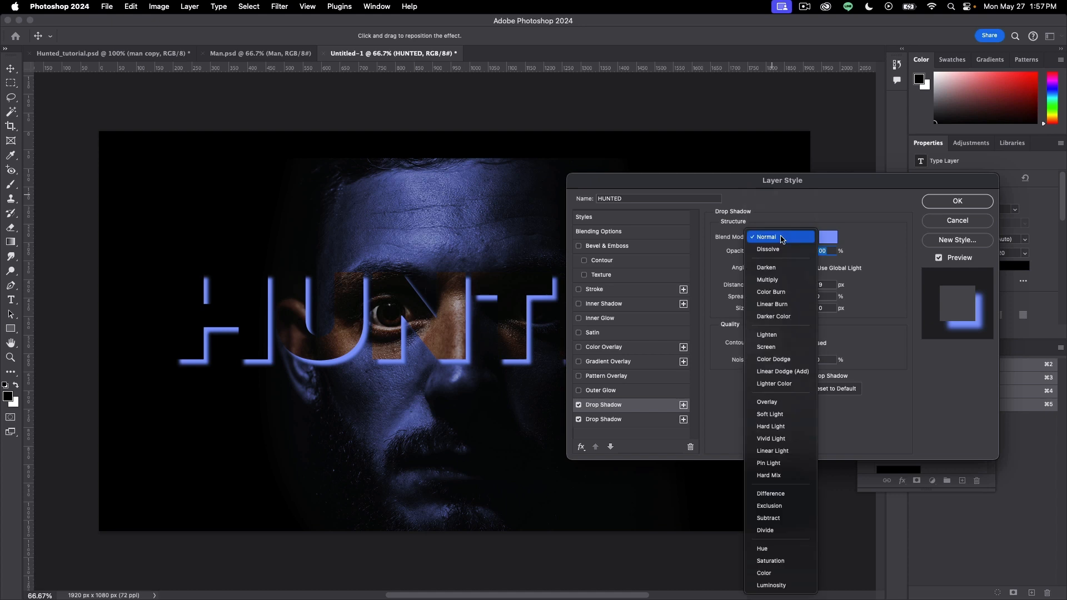
click(775, 346)
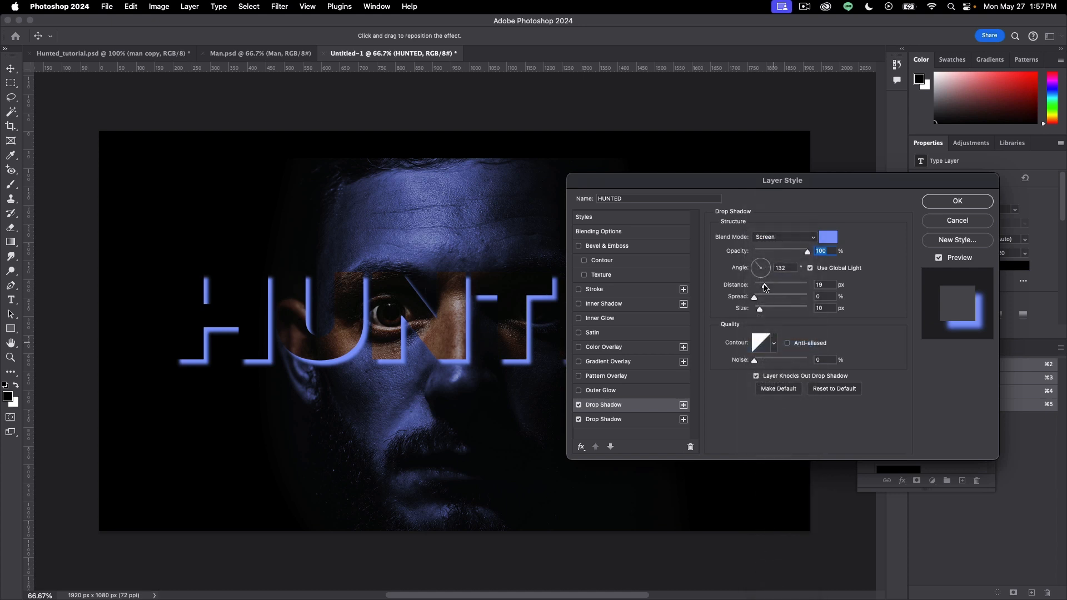
drag(764, 287, 754, 286)
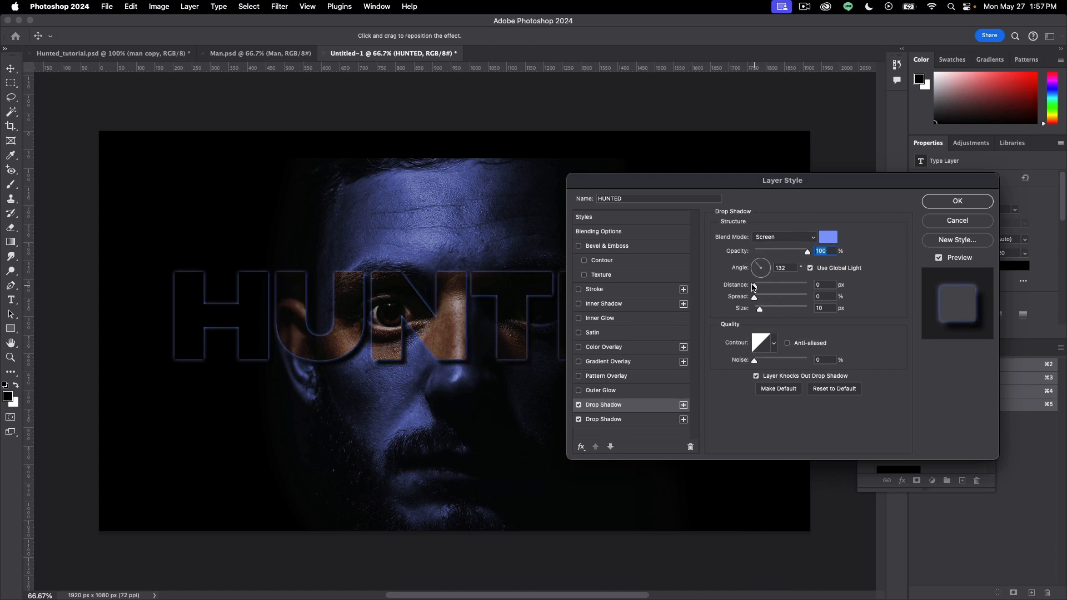
click(754, 287)
drag(760, 313, 763, 313)
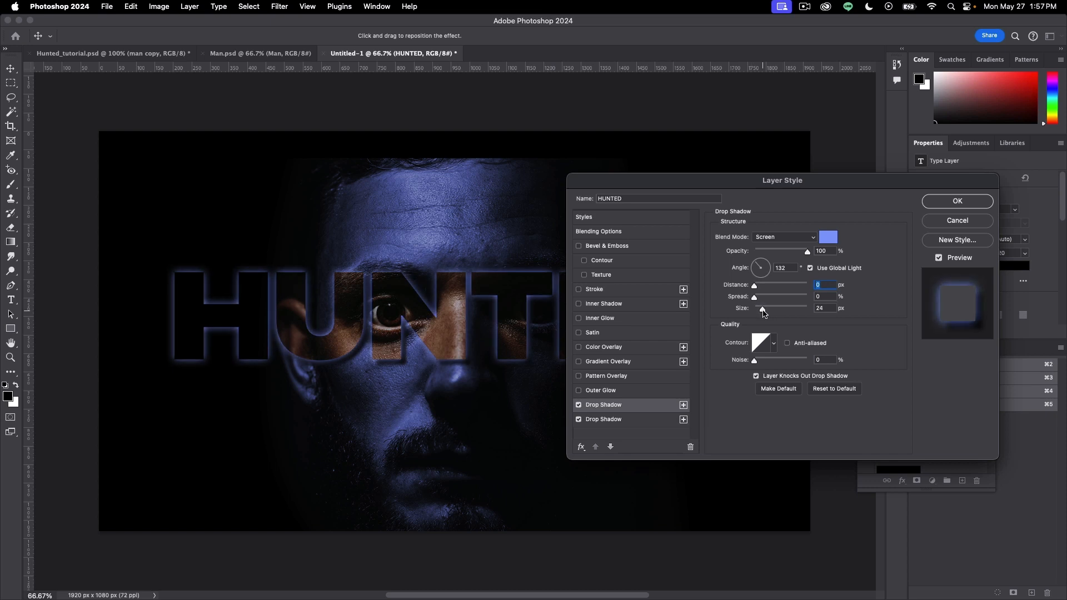
mouse_move(764, 313)
mouse_down()
mouse_move(758, 300)
mouse_move(762, 309)
mouse_up()
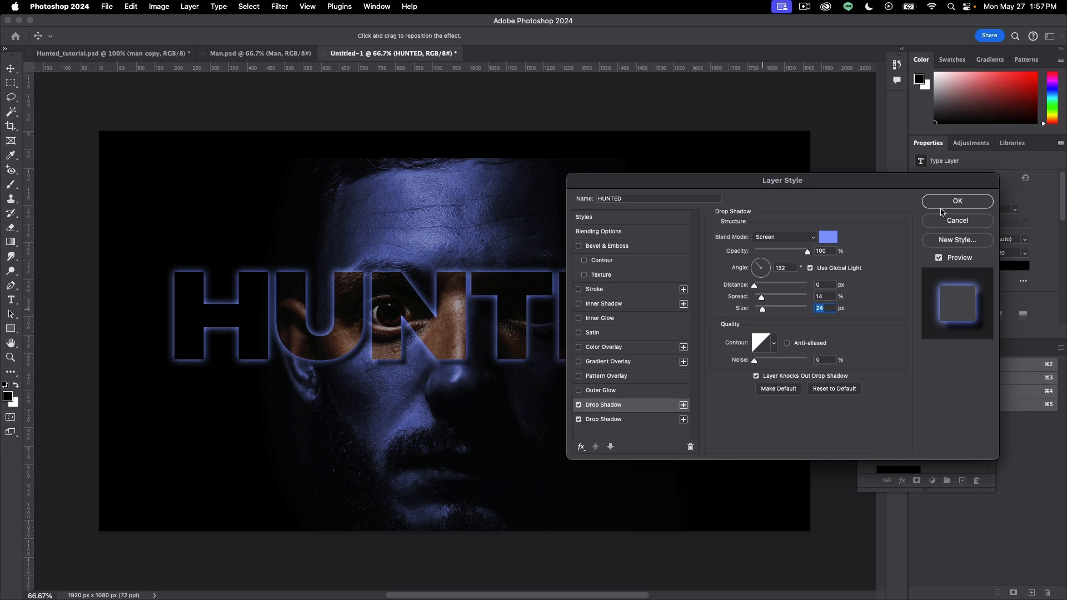
Add a third Drop Shadow with Normal blending, the deeper blue 6883f9 and 67% opacity, and apply the layer style.
click(683, 405)
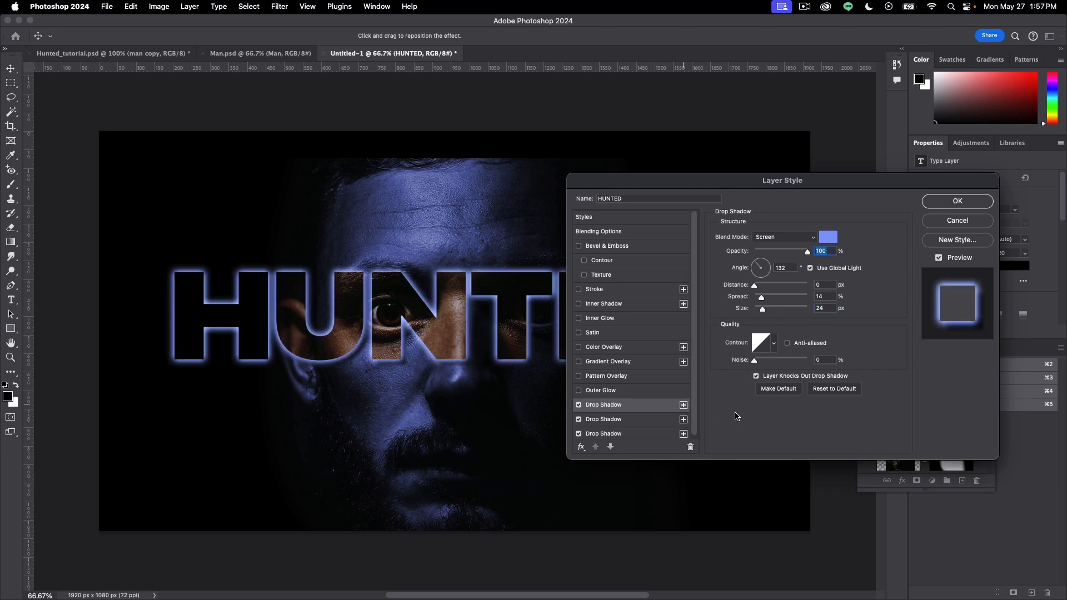
click(768, 239)
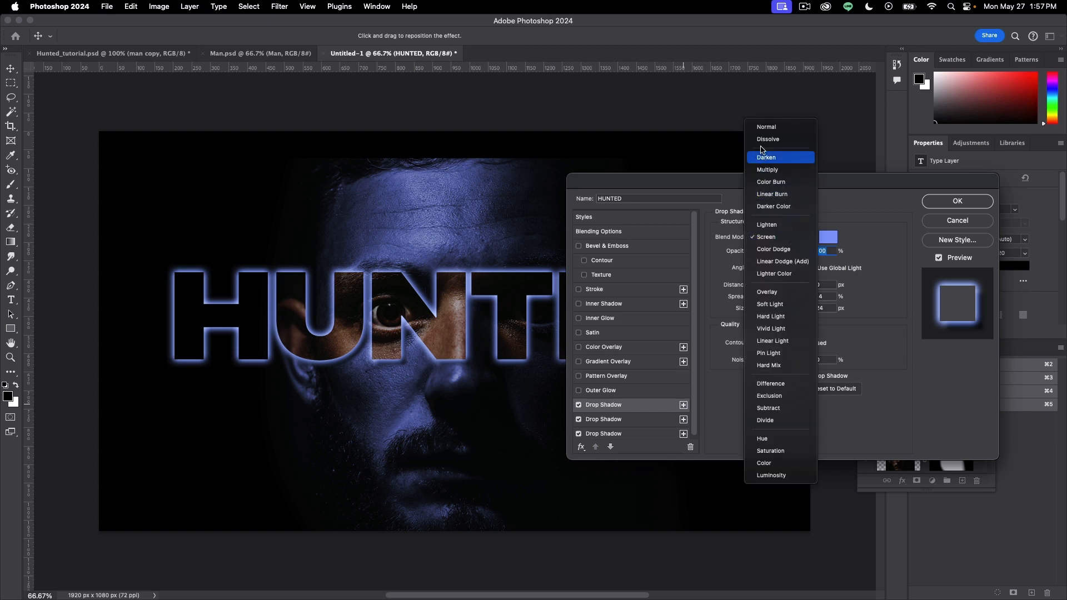
click(766, 126)
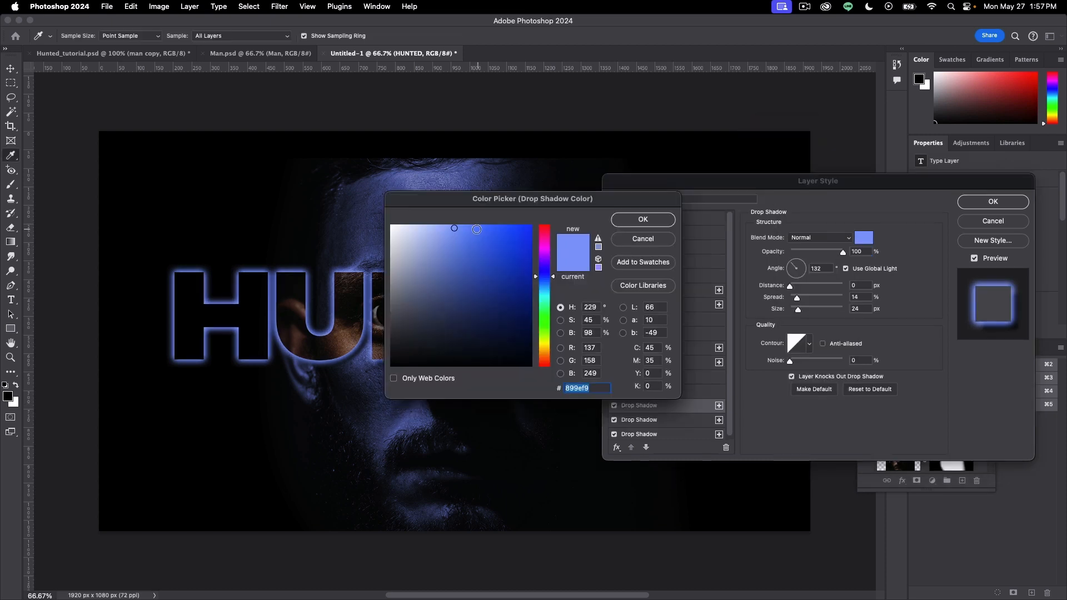
click(473, 228)
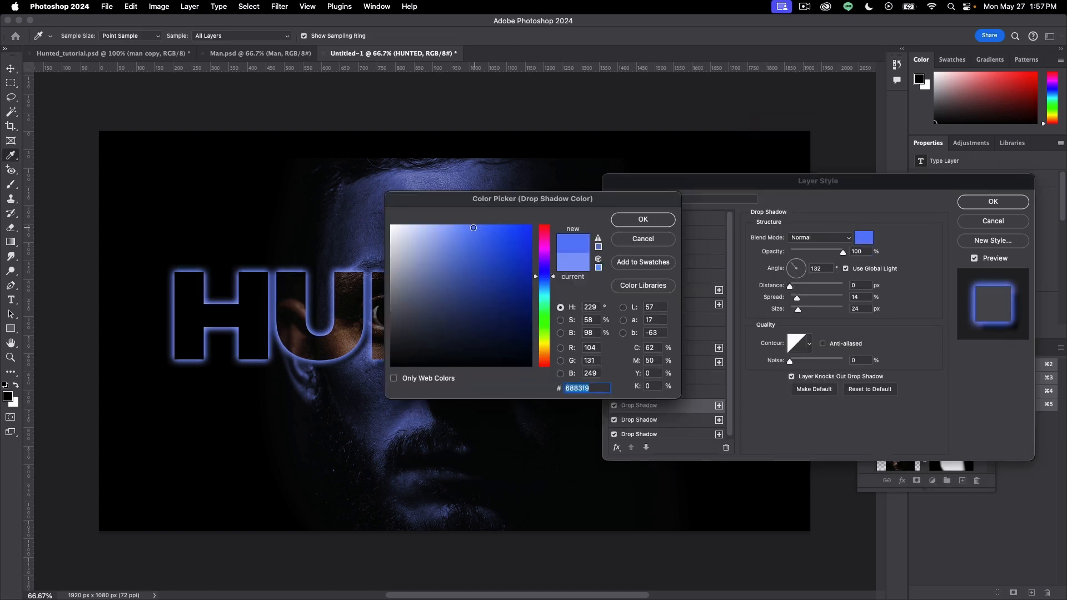
click(644, 222)
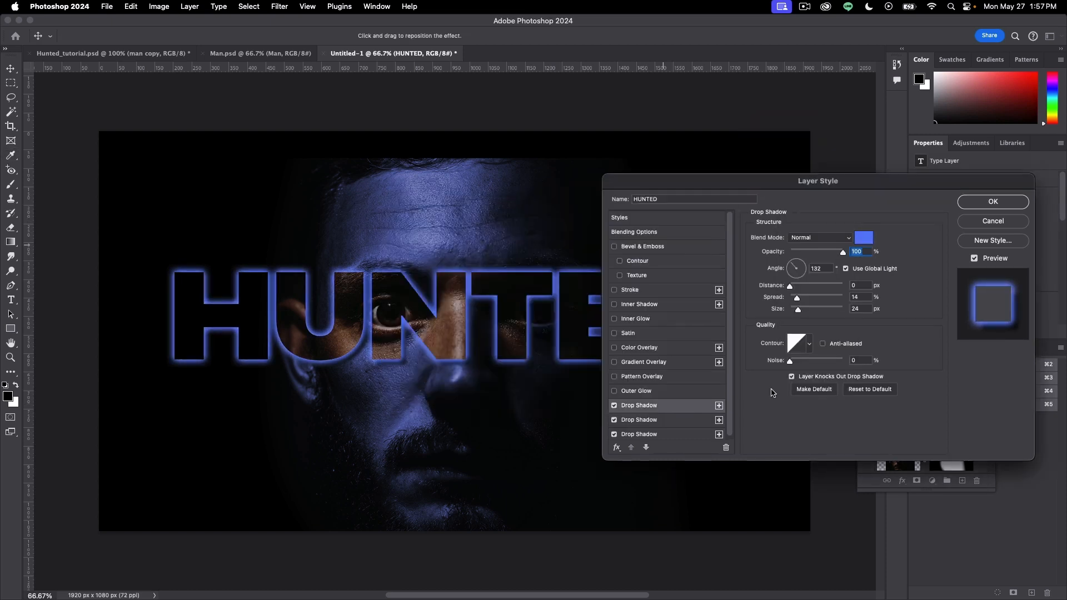
drag(843, 253, 826, 255)
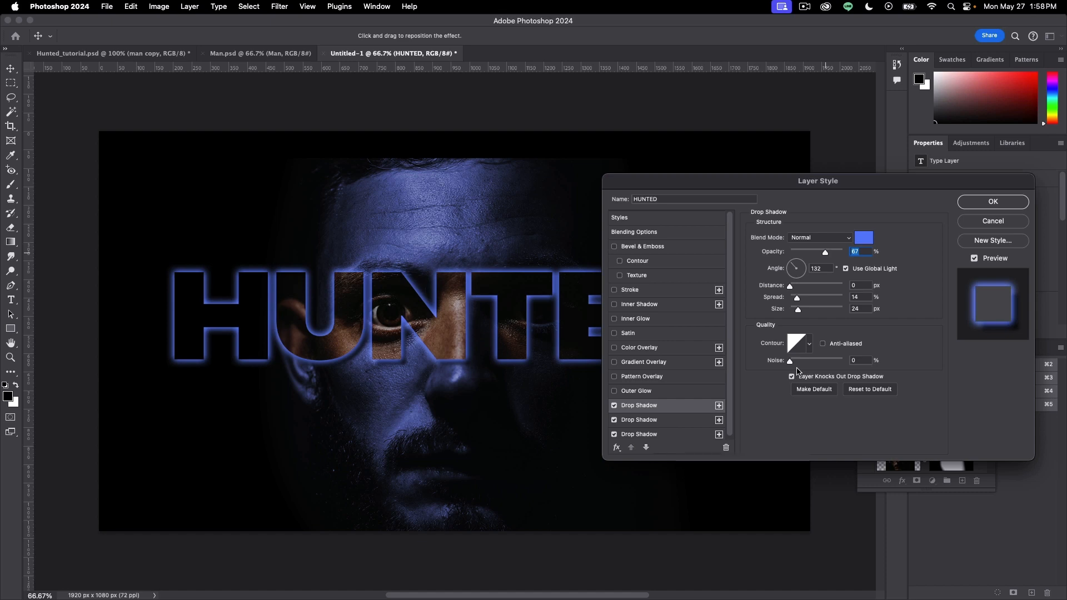
drag(698, 179, 573, 131)
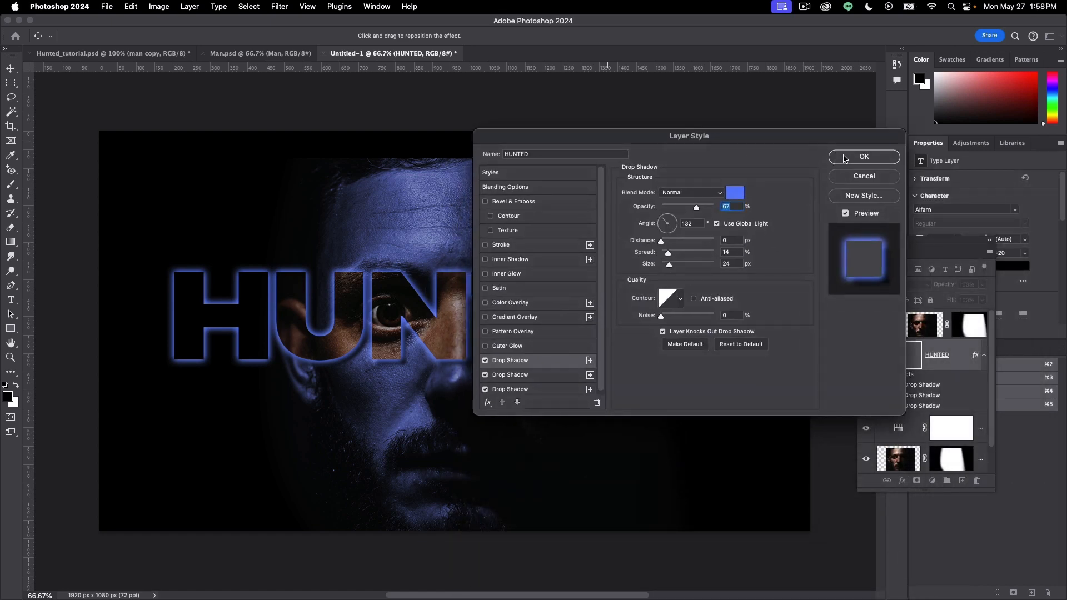
click(842, 157)
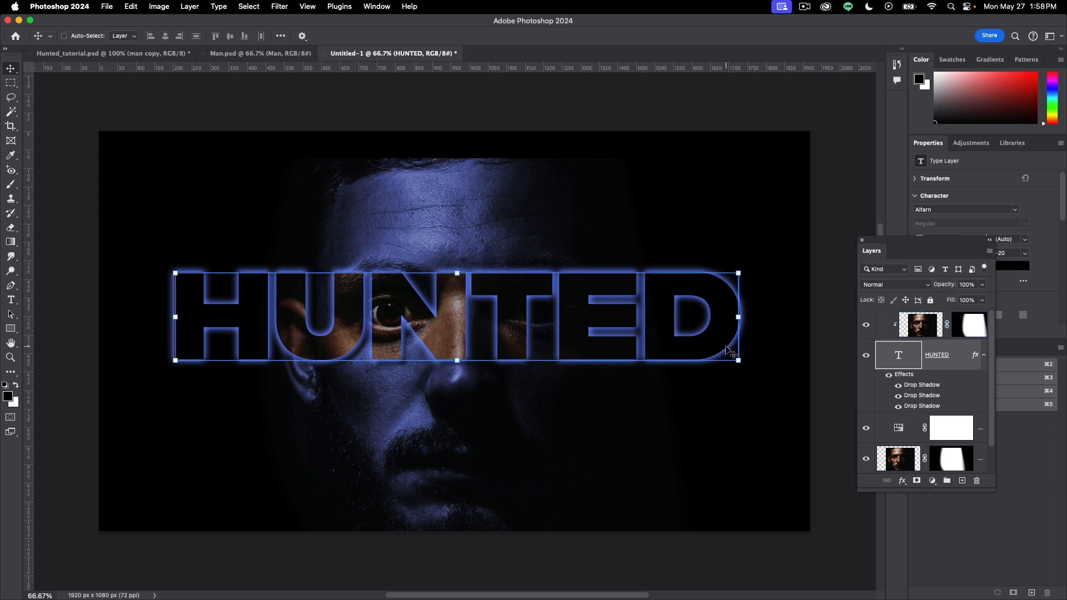
Raise the opacity of the portrait copy clipped to the HUNTED text to 100%.
click(920, 328)
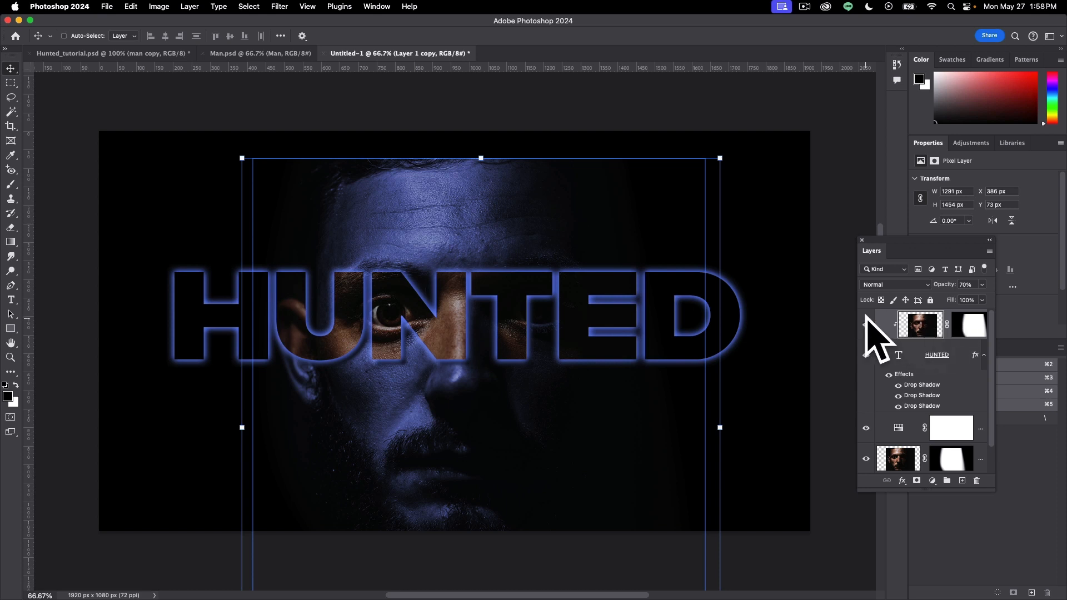
click(982, 285)
drag(972, 298, 988, 298)
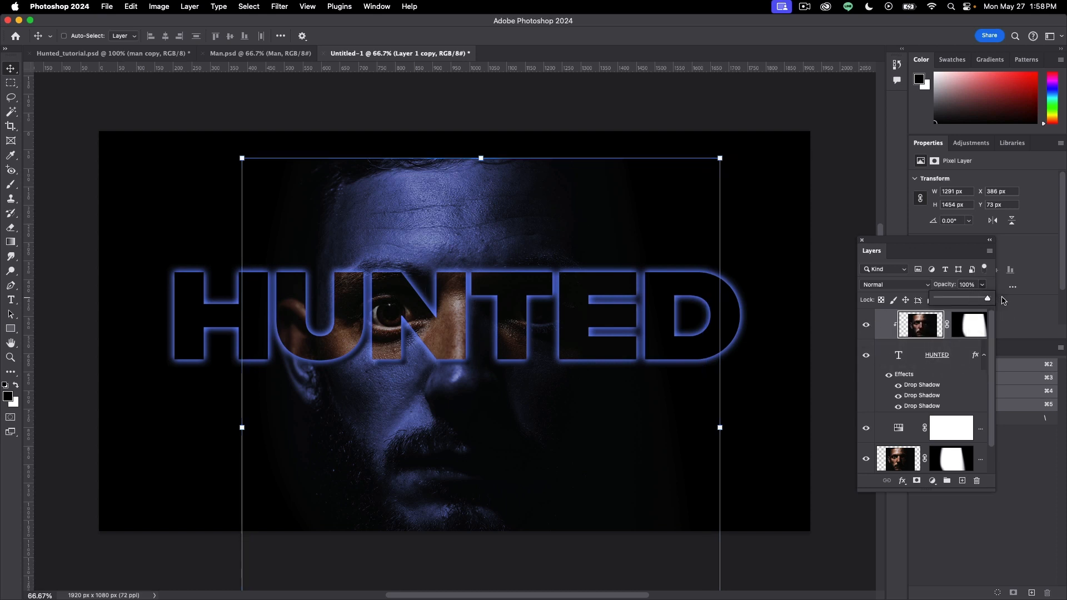
Duplicate the portrait to the top of the layer stack, unclipped, and fill the duplicate's layer mask with black.
click(906, 452)
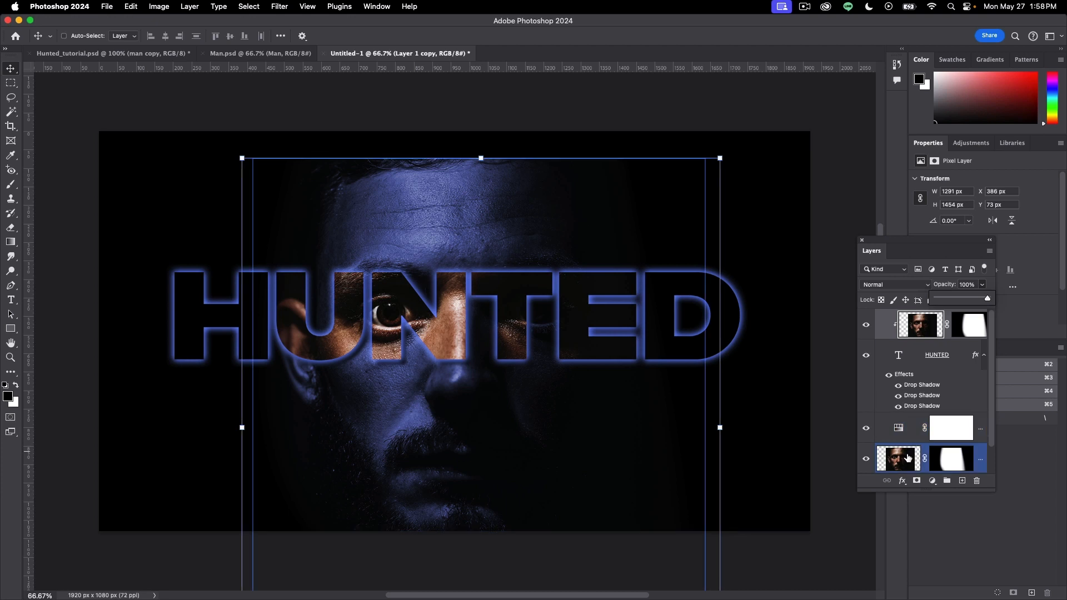
click(922, 329)
click(921, 327)
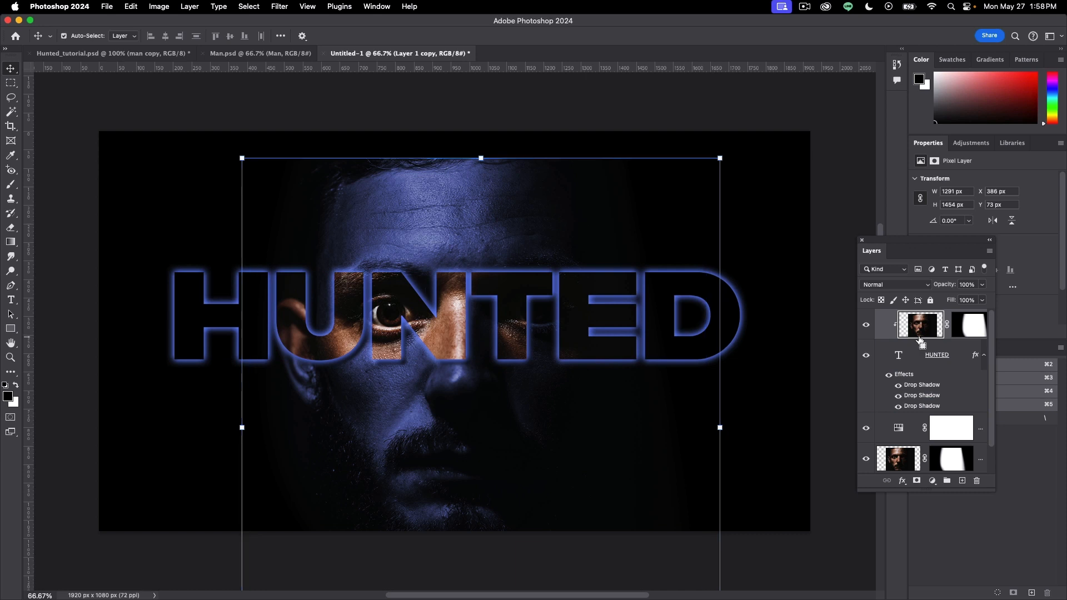
drag(919, 341, 921, 323)
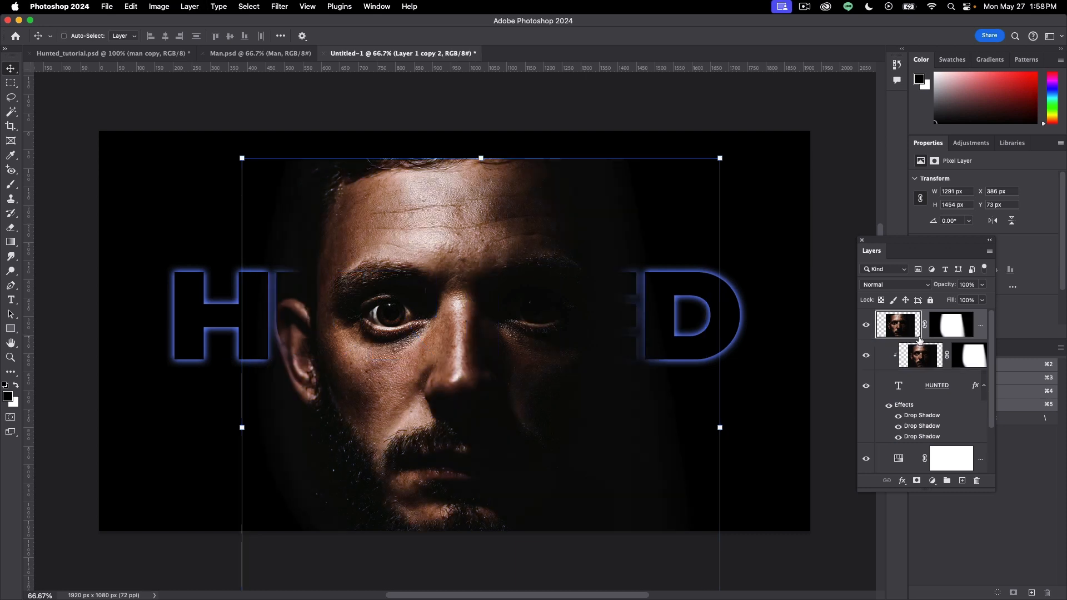
click(948, 326)
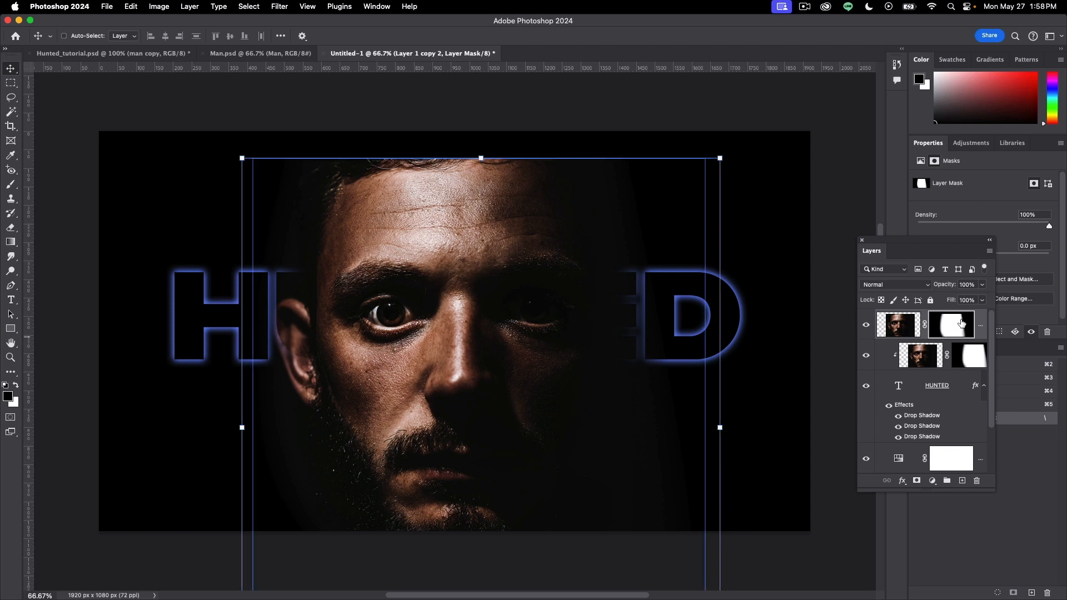
key(alt+BackSpace)
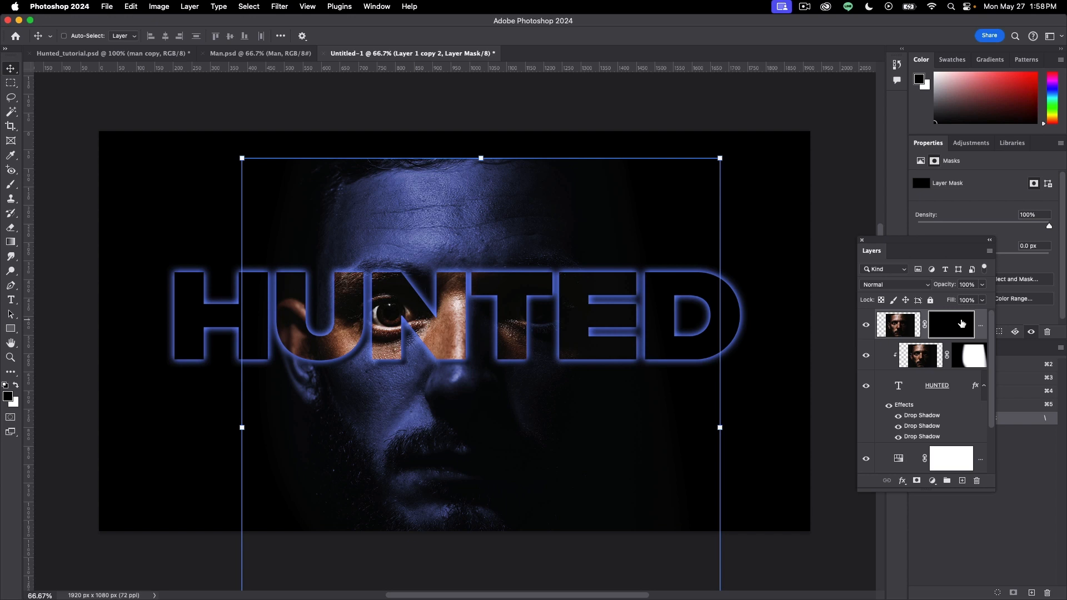
Paint white on the top portrait's mask over the lit eye, using a 125 px brush at 60% flow.
click(16, 189)
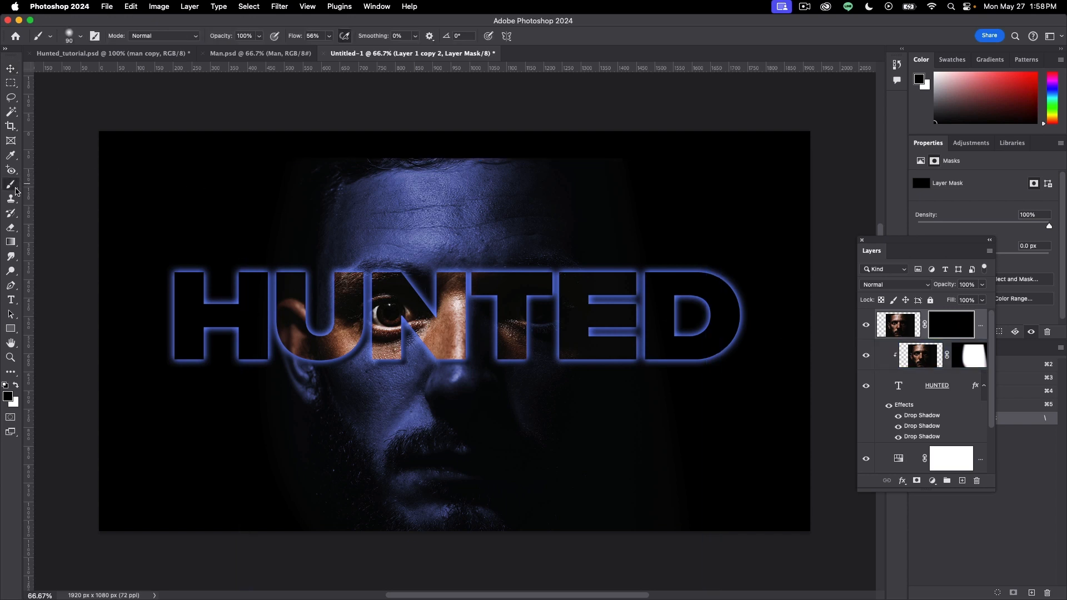
key(x)
key(bracketright)
key(bracketright)
click(314, 36)
text(60)
key(Return)
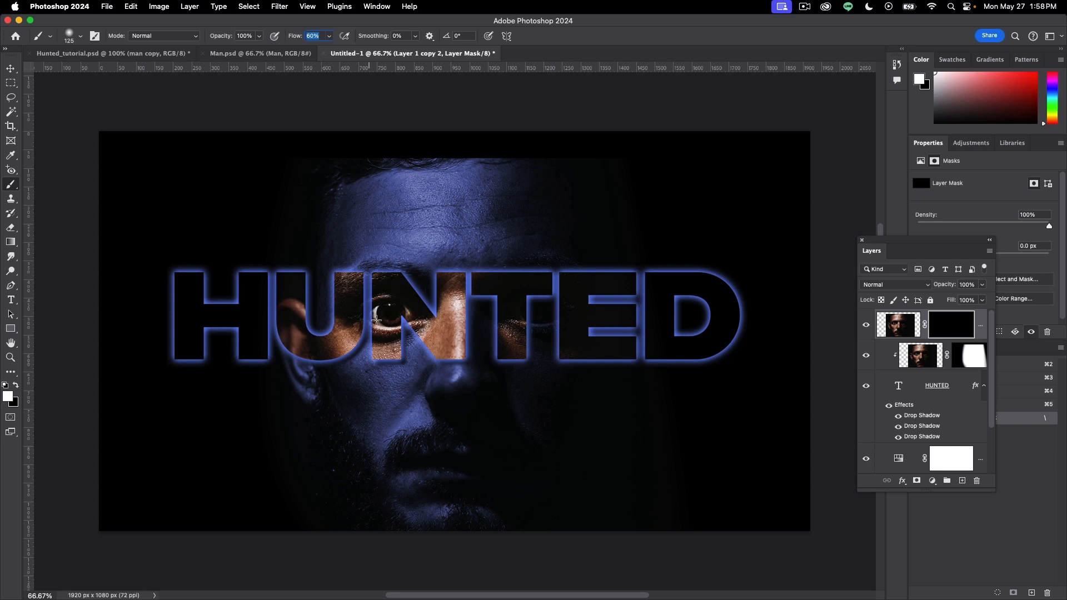
mouse_move(376, 321)
mouse_down()
mouse_move(399, 320)
mouse_move(358, 311)
mouse_move(405, 314)
mouse_move(389, 303)
mouse_move(413, 321)
mouse_move(389, 324)
mouse_up()
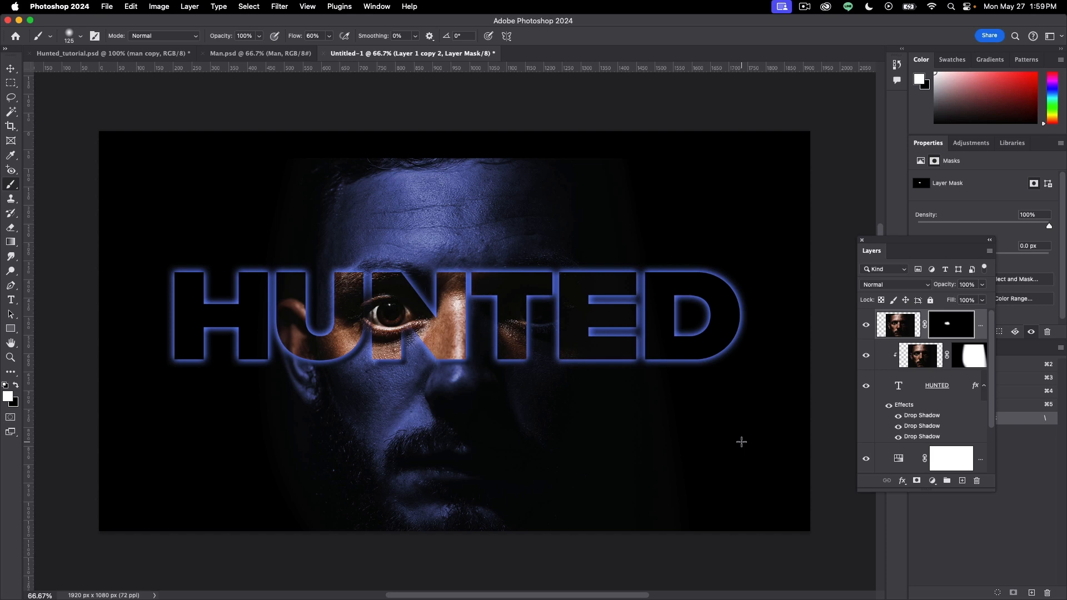
Add a Levels adjustment clipped to the top portrait copy and set its white input level to 220.
scroll(741, 442, down, 1)
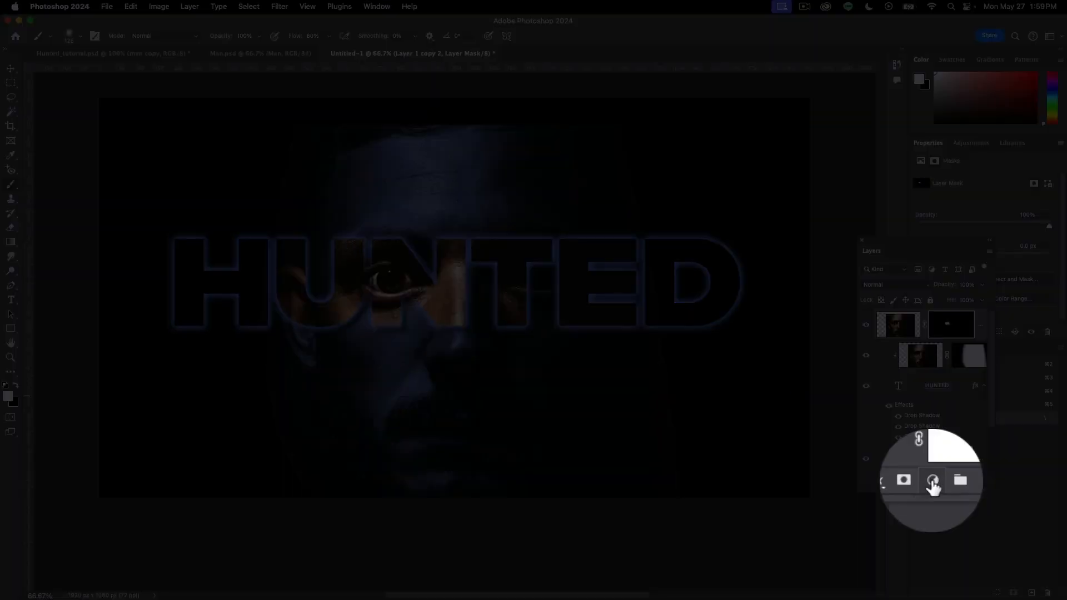
click(933, 484)
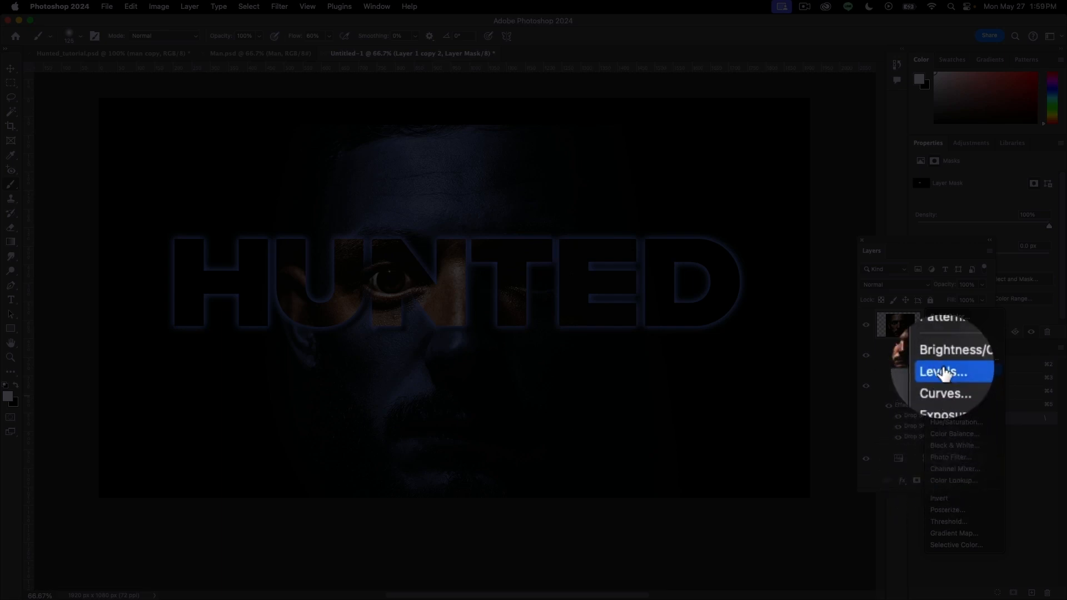
click(945, 374)
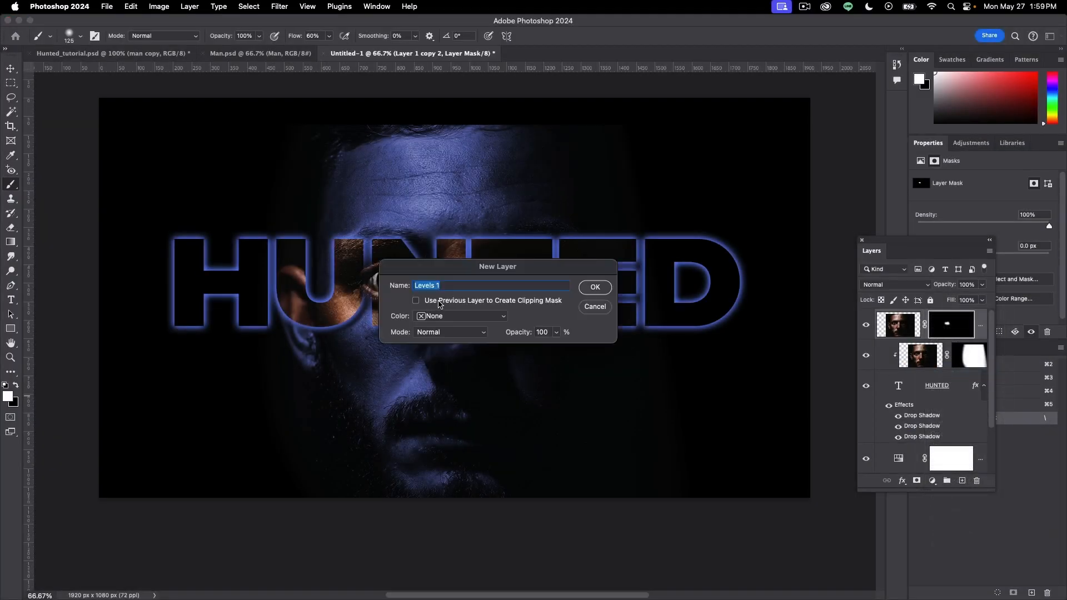
click(443, 303)
click(594, 289)
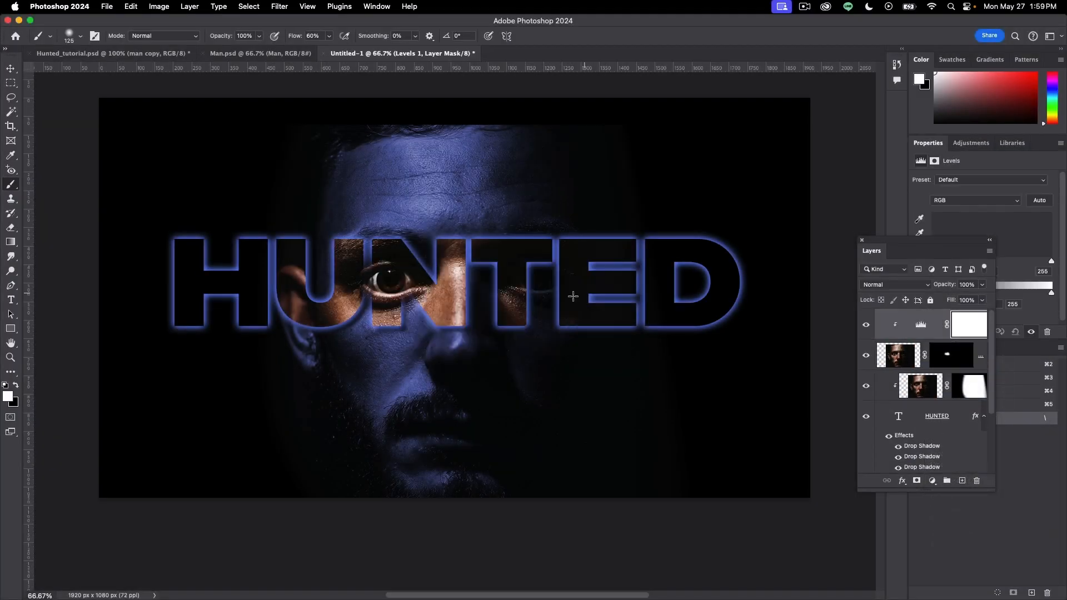
drag(941, 241, 856, 237)
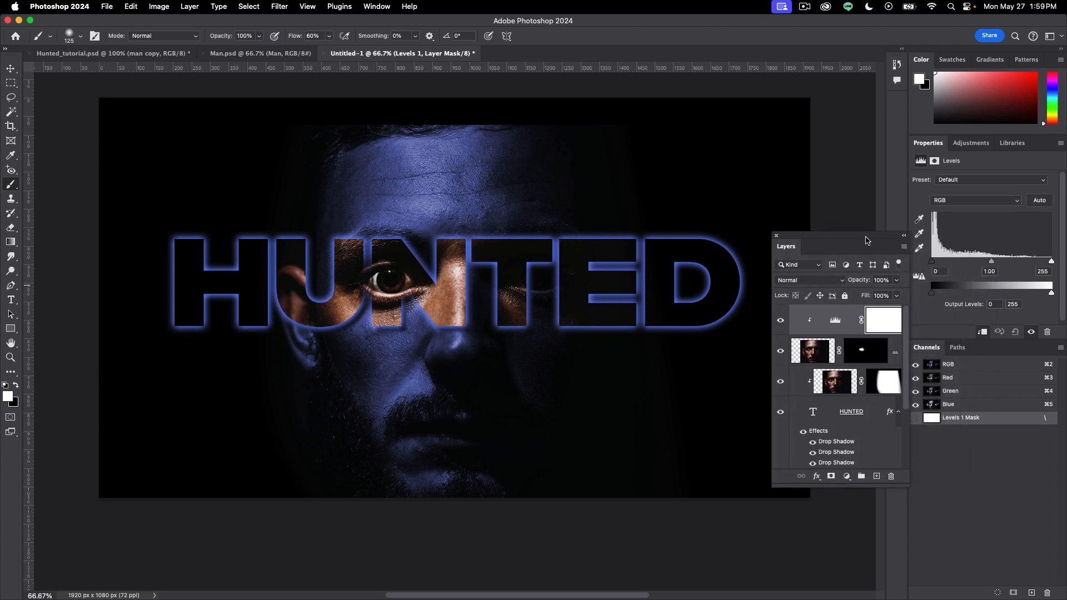
drag(1051, 262, 1035, 262)
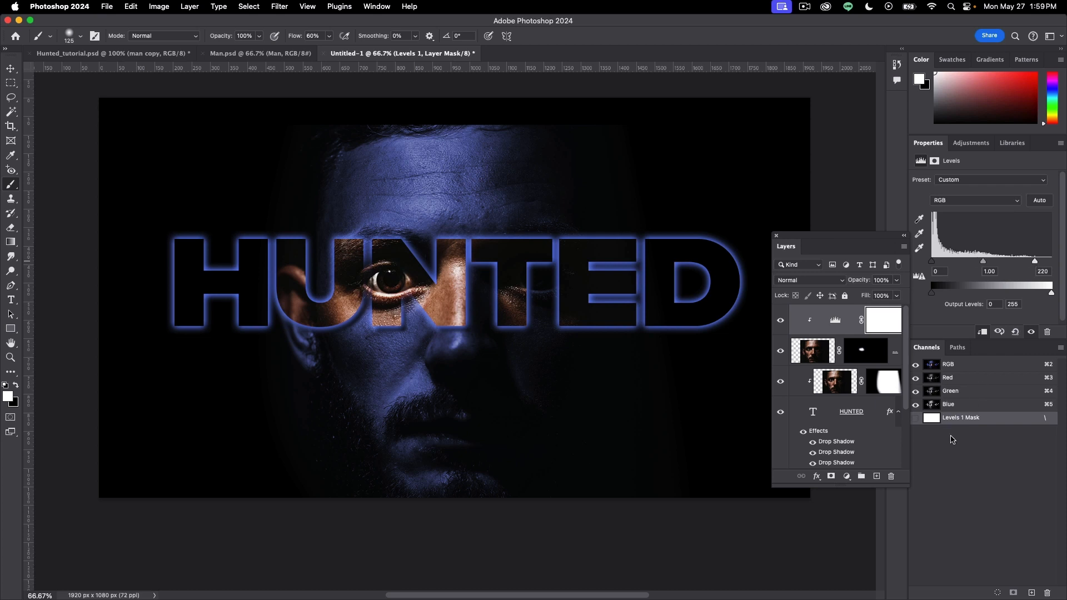
Clip the Hue/Saturation adjustment to the portrait layer directly beneath it.
drag(812, 236, 843, 246)
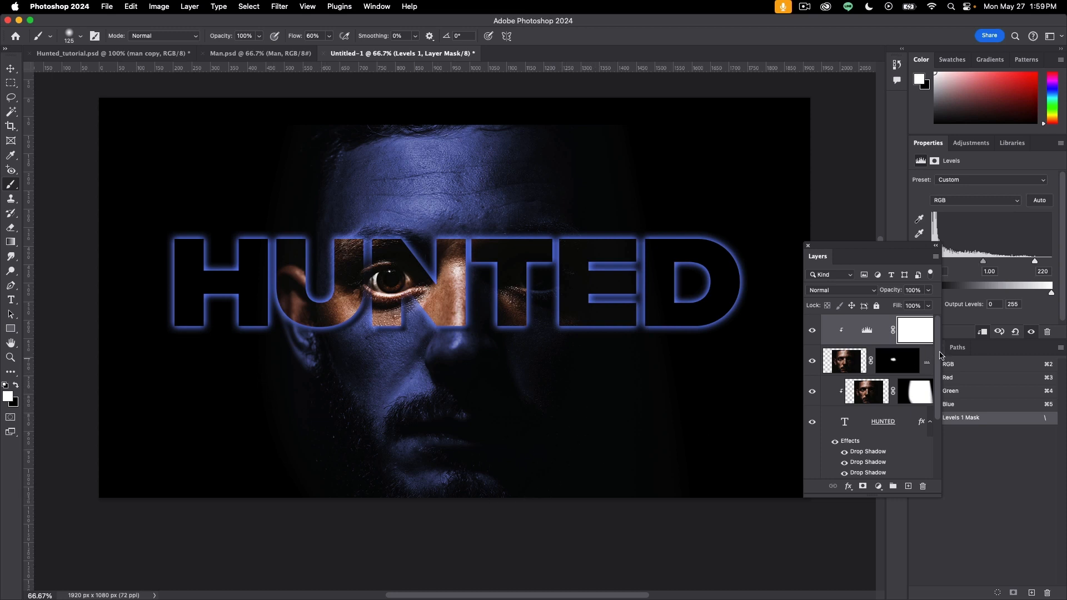
scroll(940, 355, down, 3)
click(898, 409)
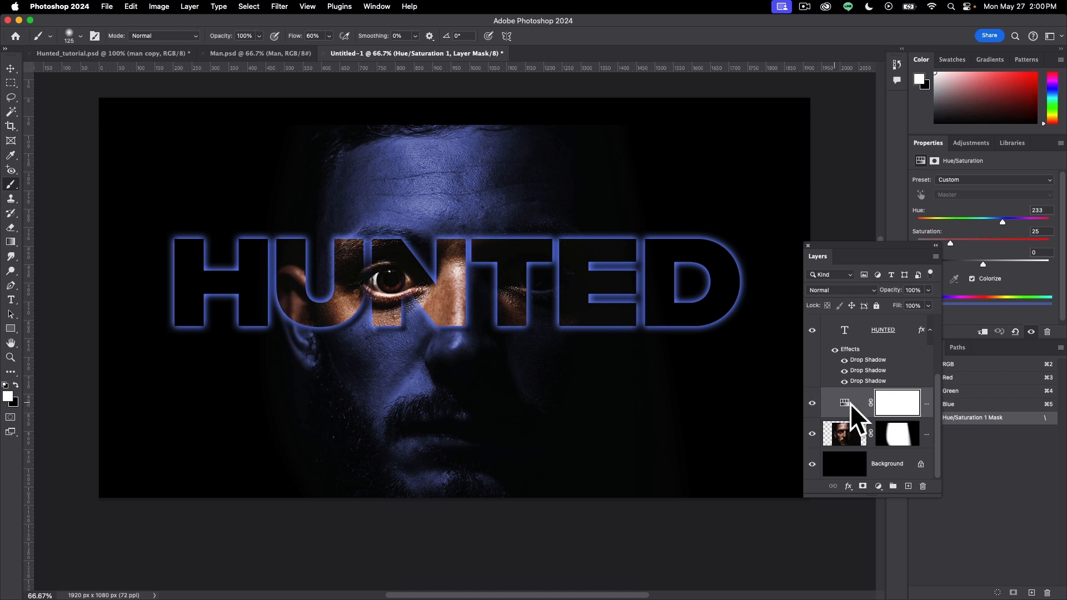
alt+click(918, 446)
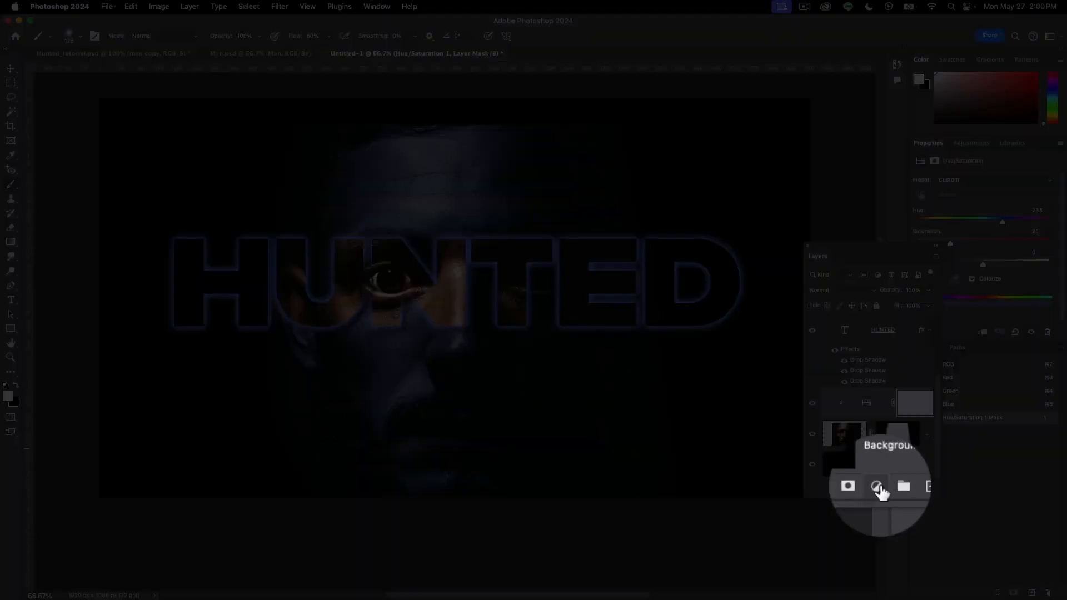
Add a clipped Levels adjustment above Hue/Saturation, with black input level 20 and midtones 1.10.
click(878, 486)
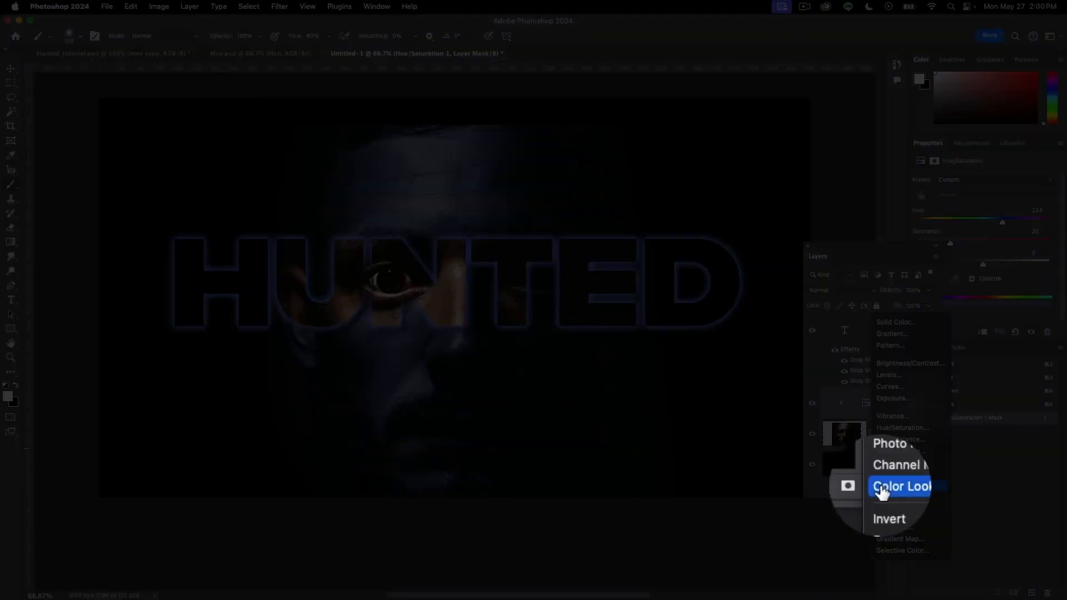
alt+click(889, 376)
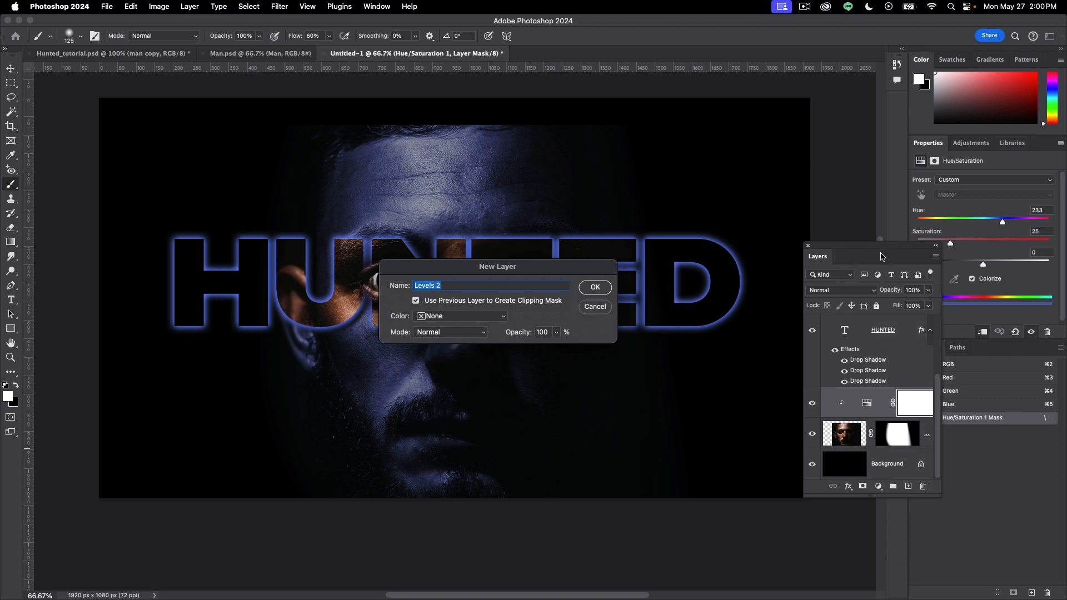
click(595, 287)
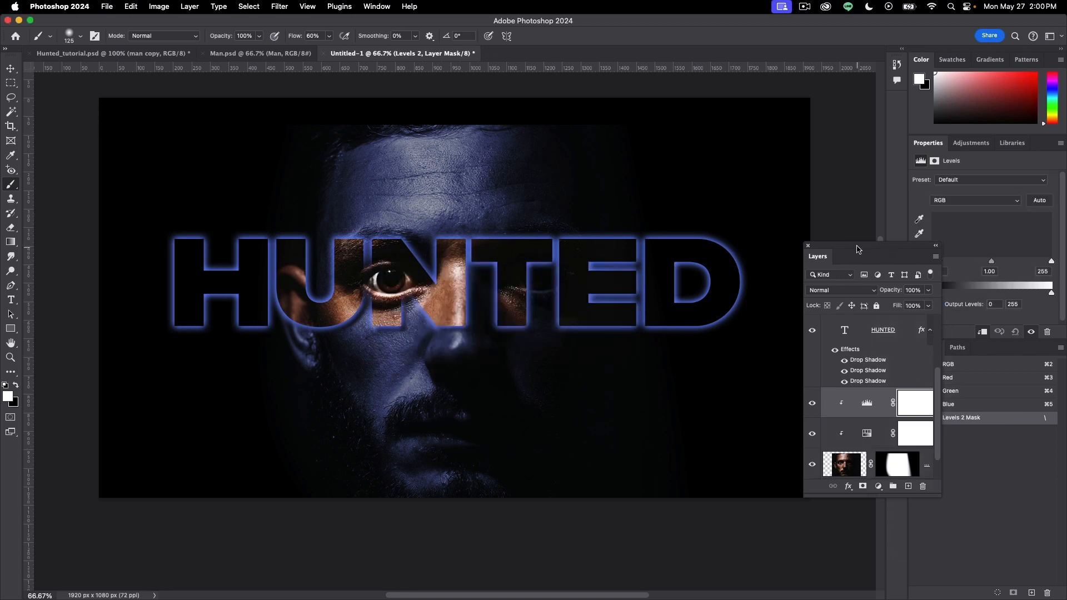
drag(857, 250, 768, 302)
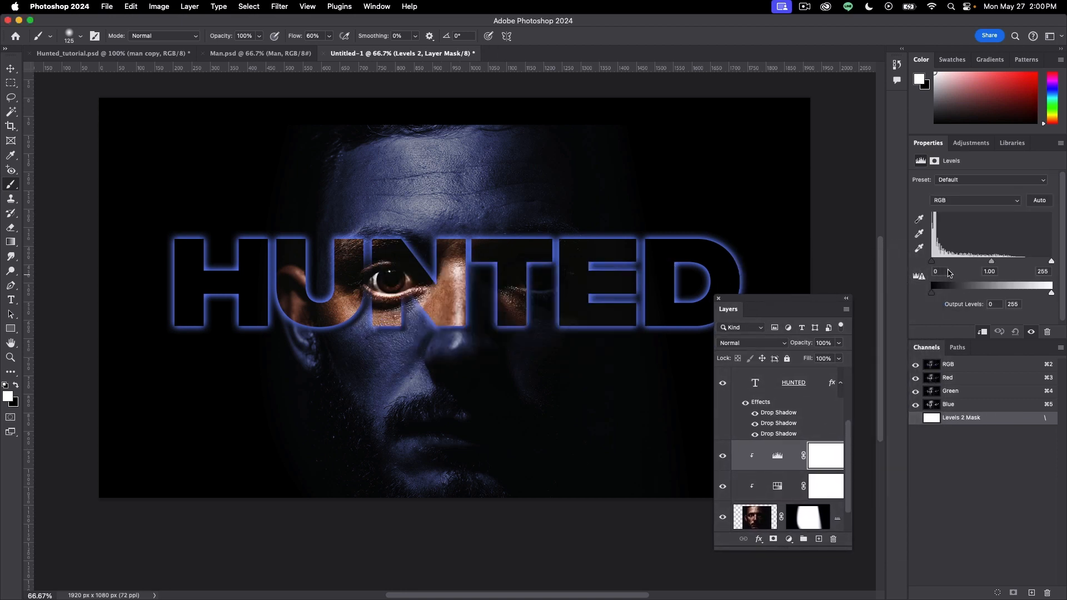
drag(932, 261, 993, 266)
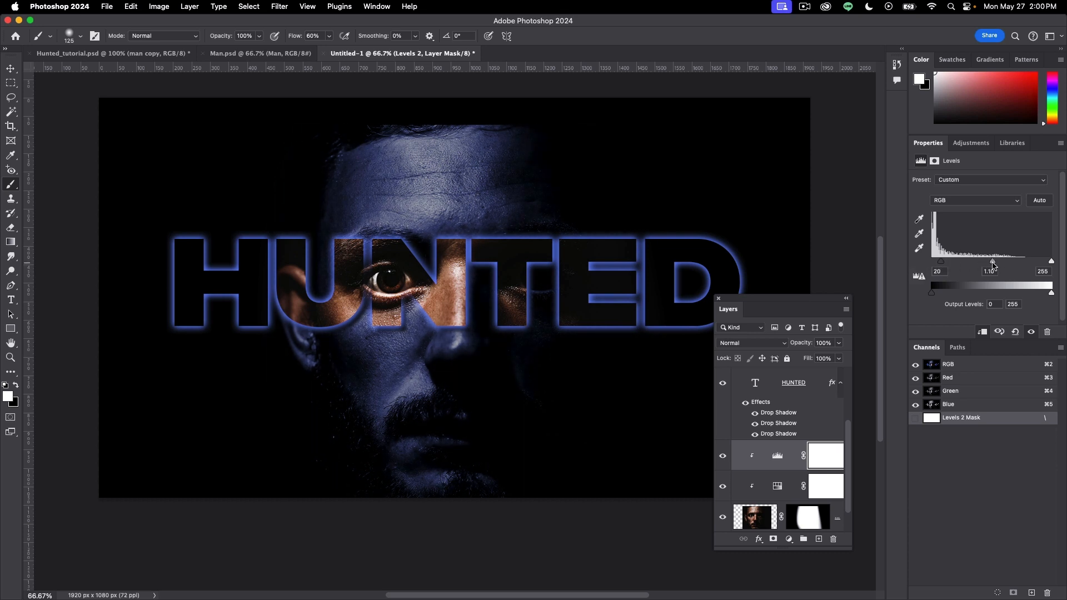